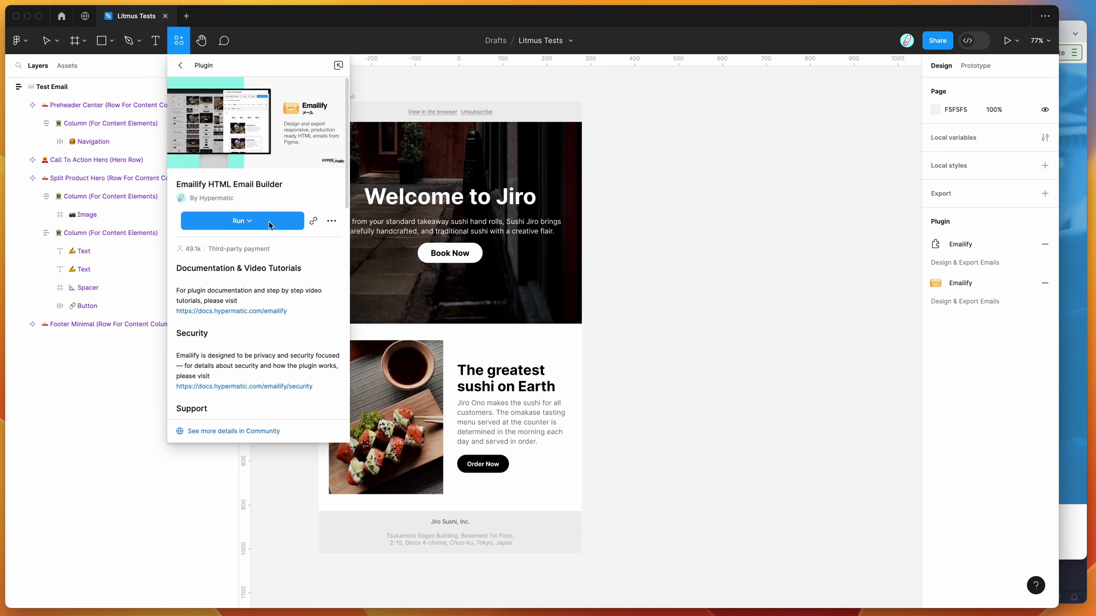
Step: Open the Emailify plugin's More options menu and dismiss it without removing the plugin
left_click(332, 222)
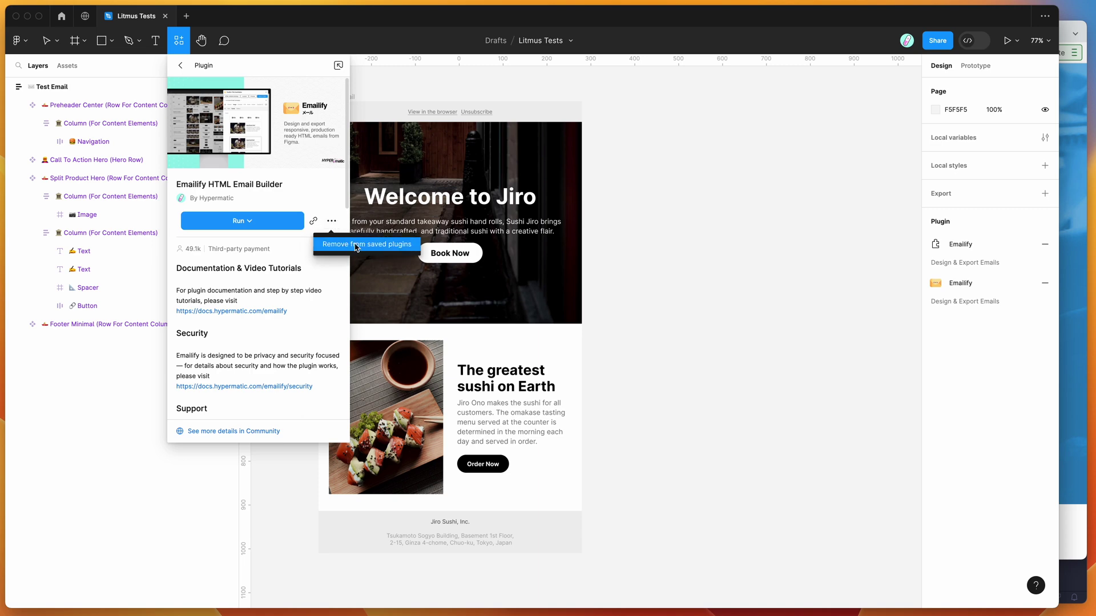
left_click(321, 187)
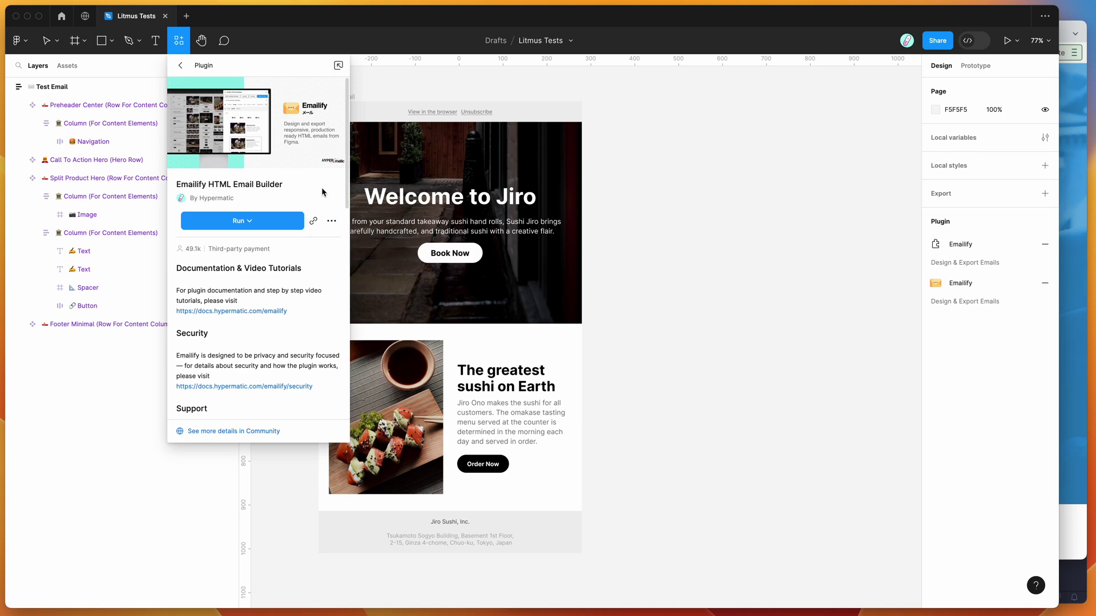
Step: Launch Emailify HTML Email Builder from the canvas menu's Saved plugins and move its window aside
left_click(638, 147)
right_click(623, 115)
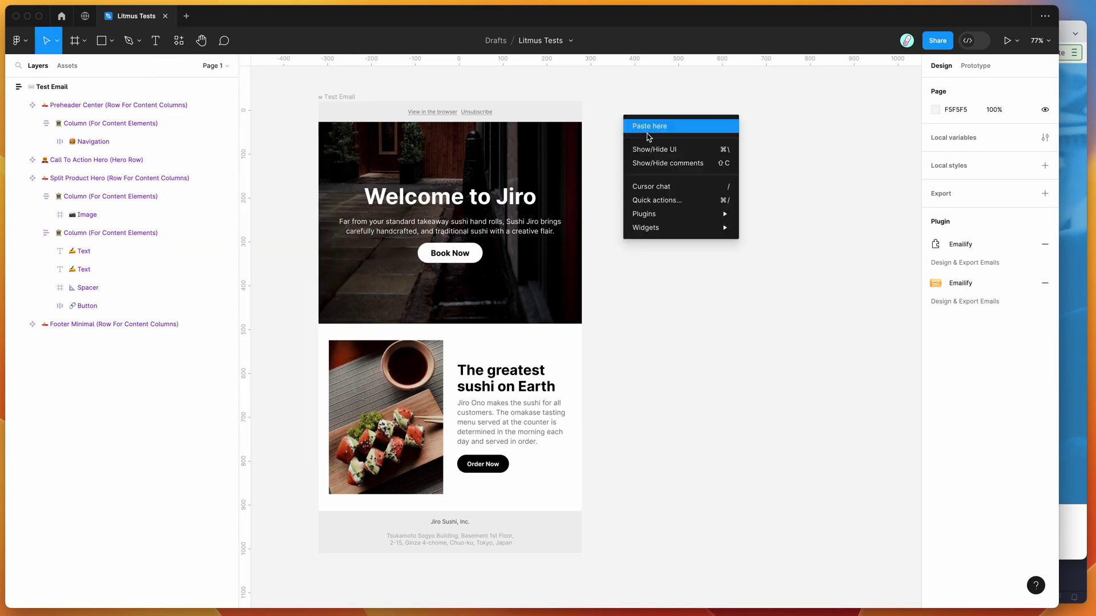
mouse_move(667, 213)
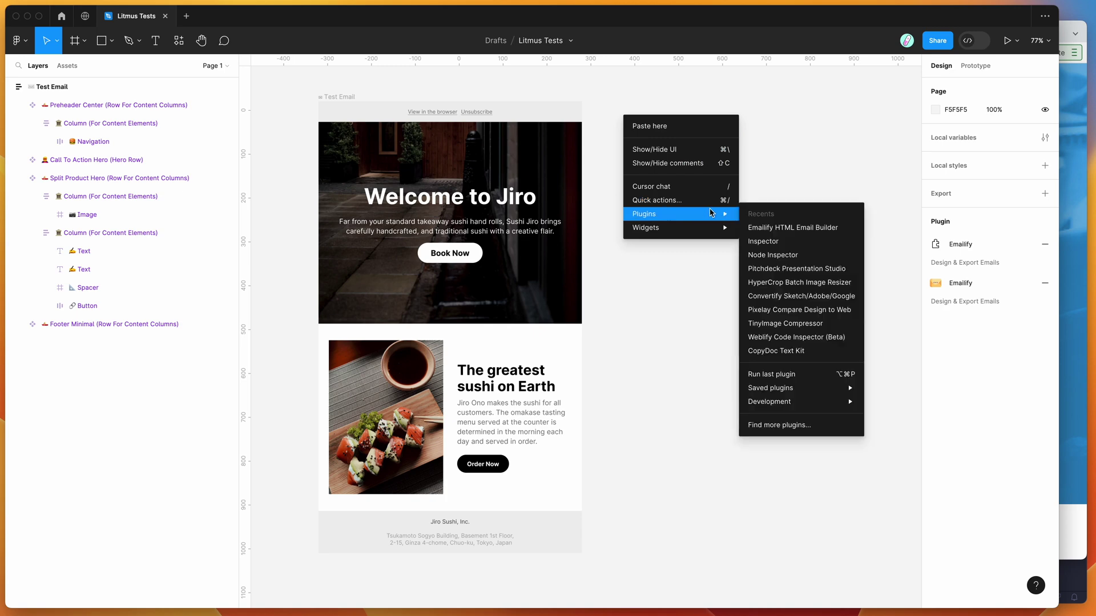
mouse_move(804, 391)
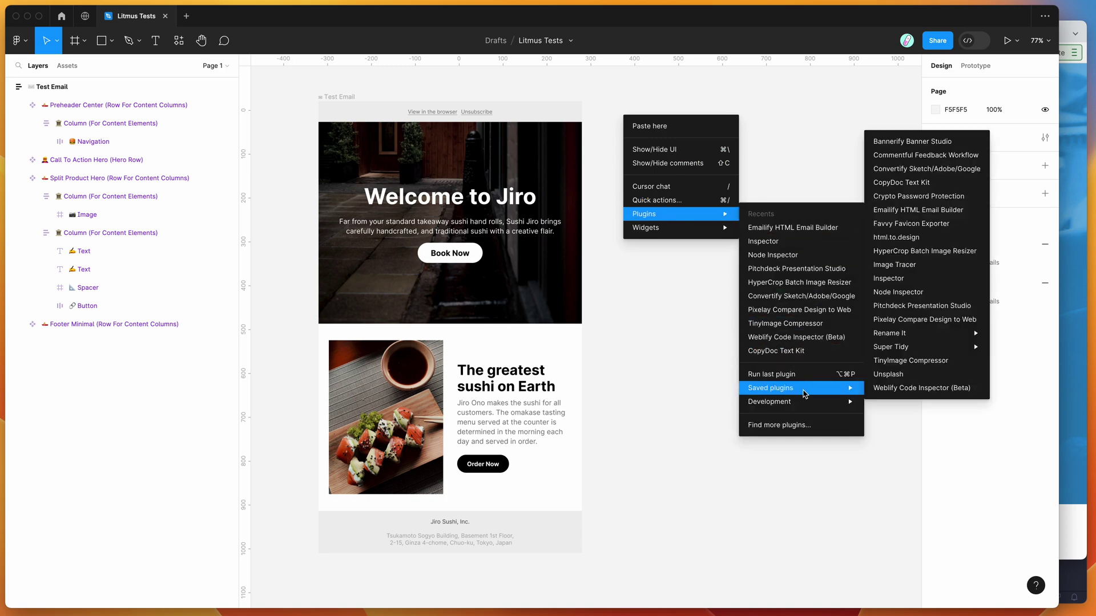
left_click(930, 211)
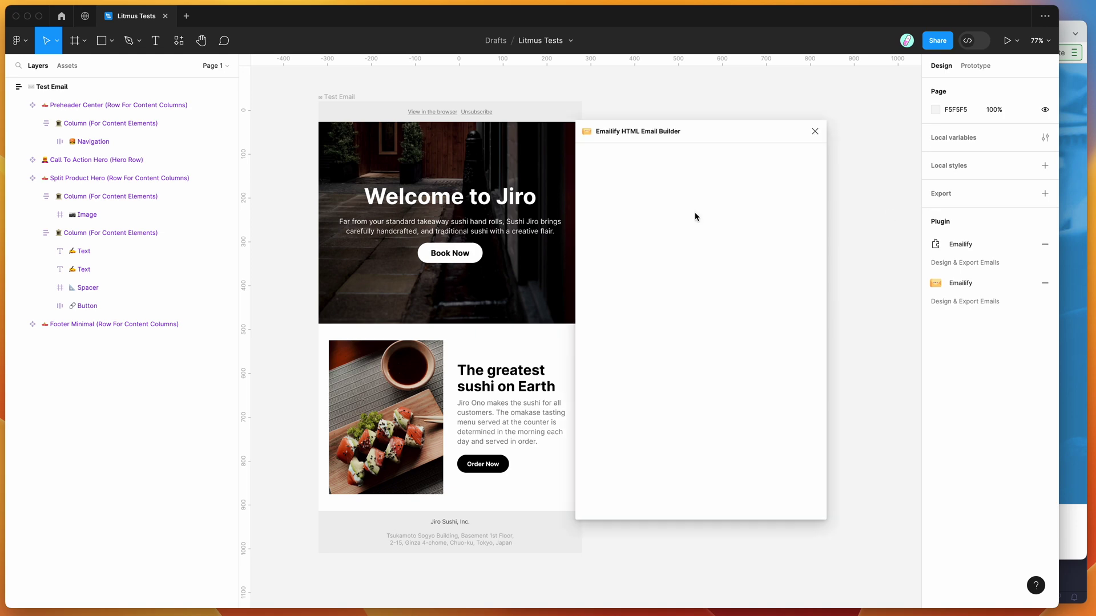
left_click_drag(690, 130, 741, 116)
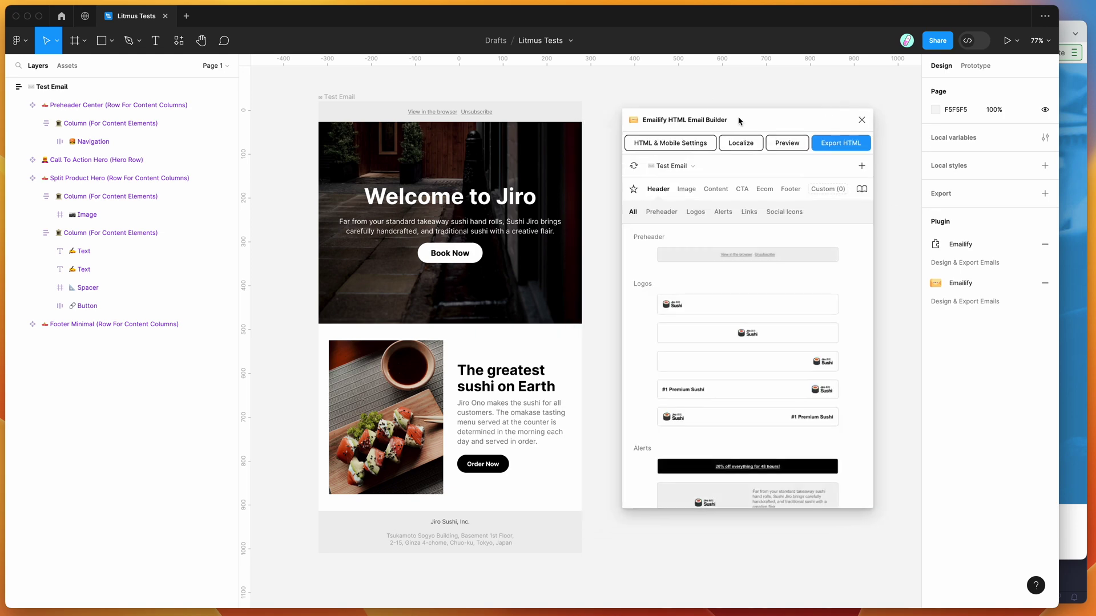
Step: Browse the Call To Action Hero and Split Product Hero sections, then select the Test Email frame
scroll(614, 162, "down", 2)
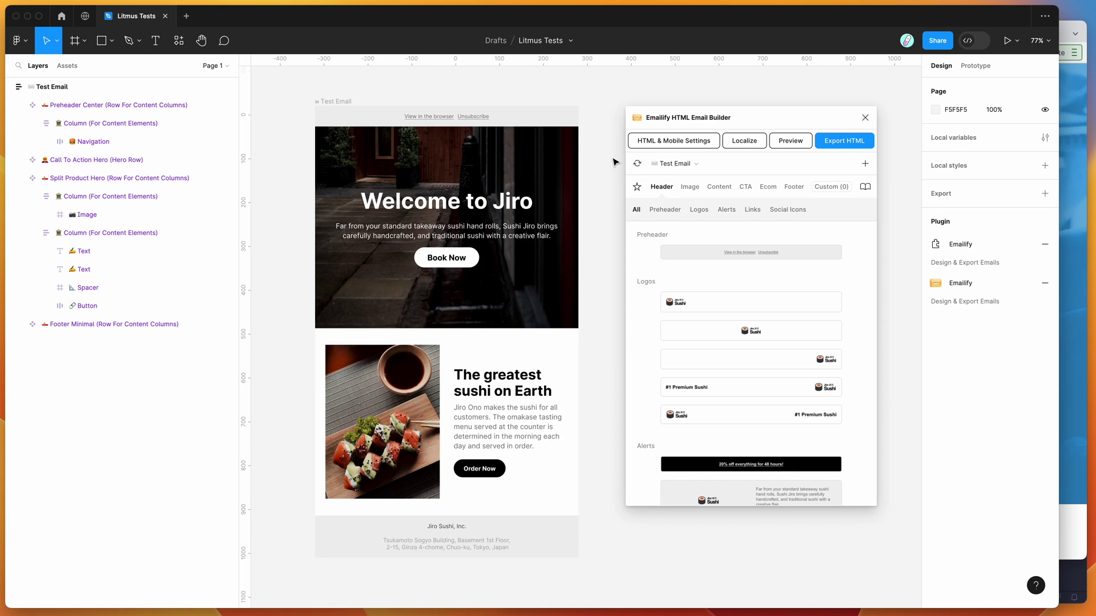
left_click(560, 240)
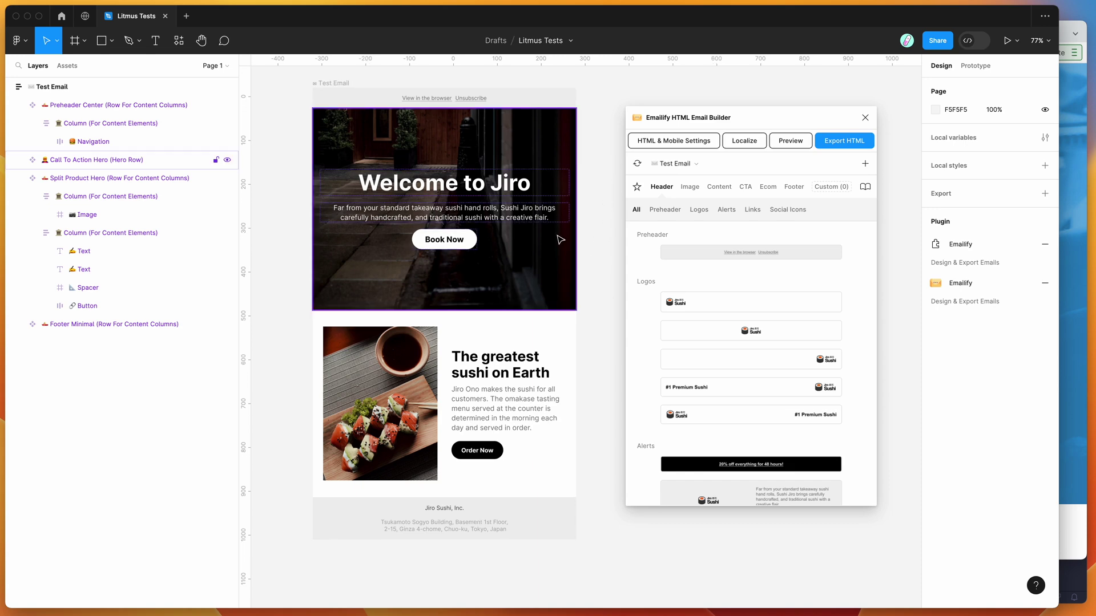
left_click(560, 330)
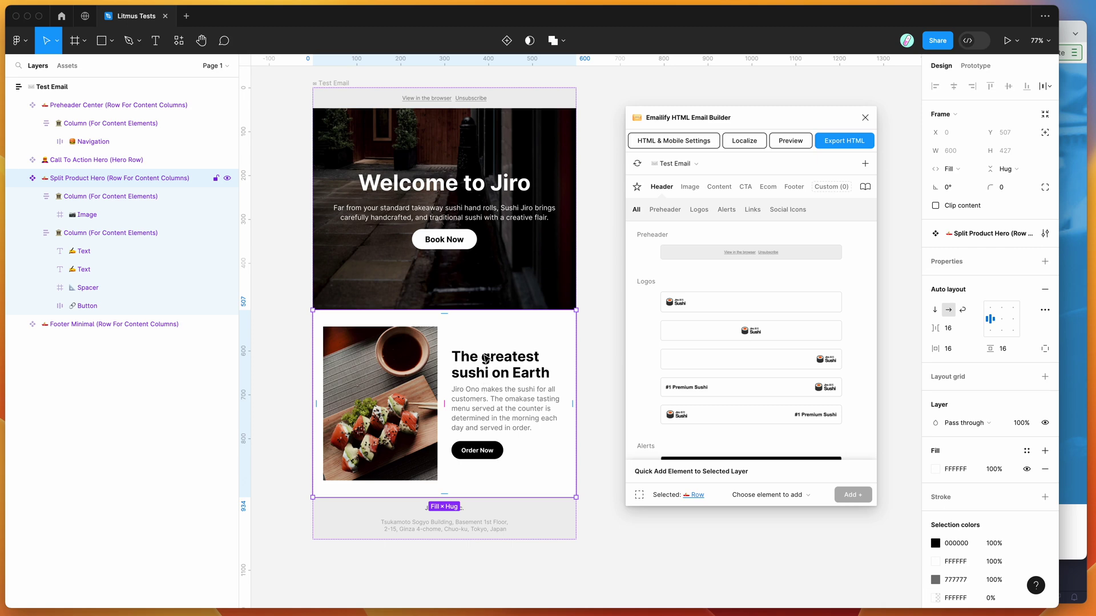
scroll(486, 365, "down", 1)
left_click(593, 290)
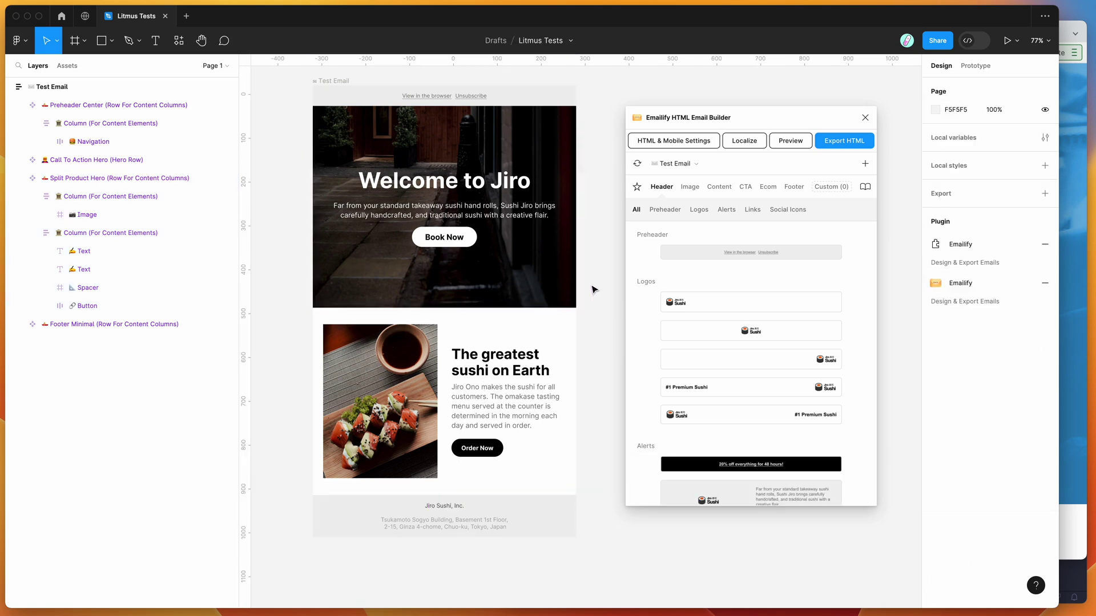
left_click_drag(730, 126, 747, 126)
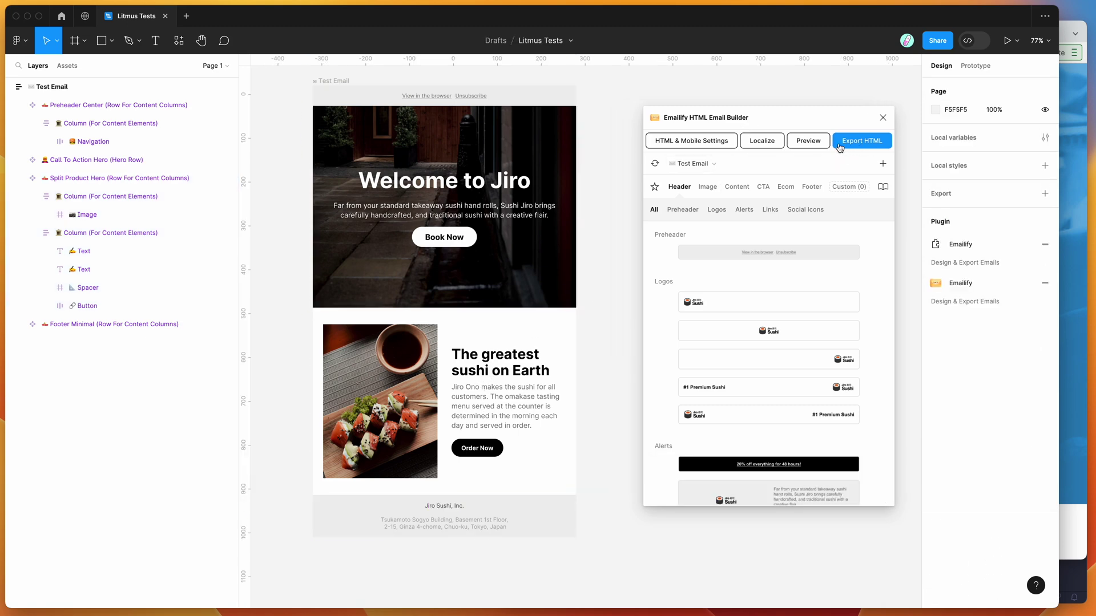
left_click(331, 80)
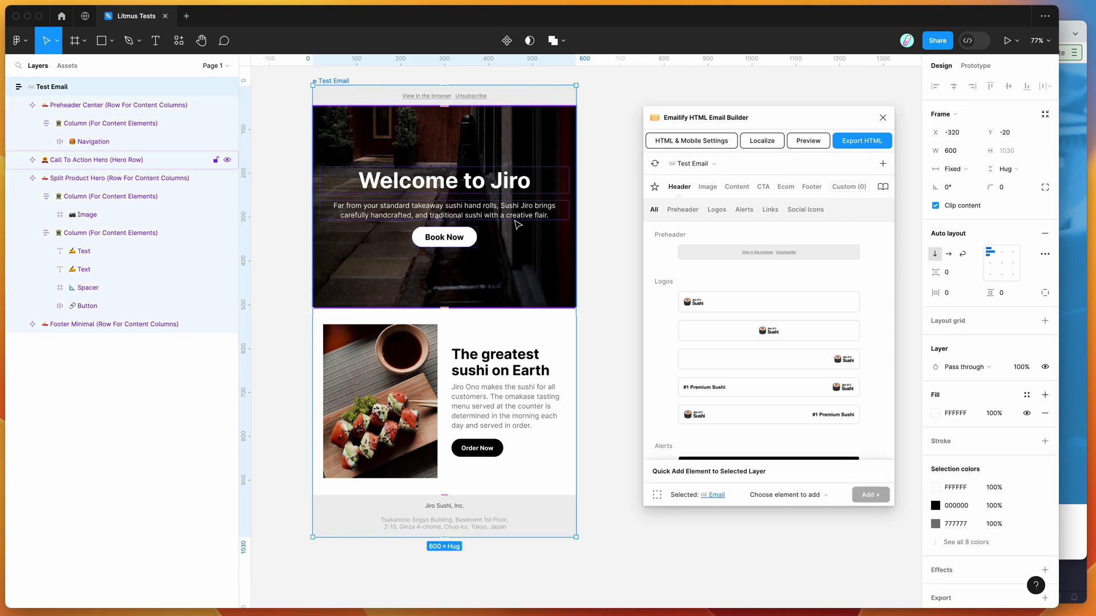
Step: Insert Emailify's Logo Center block and drag the logo row up directly beneath the preheader
scroll(517, 225, "right", 2)
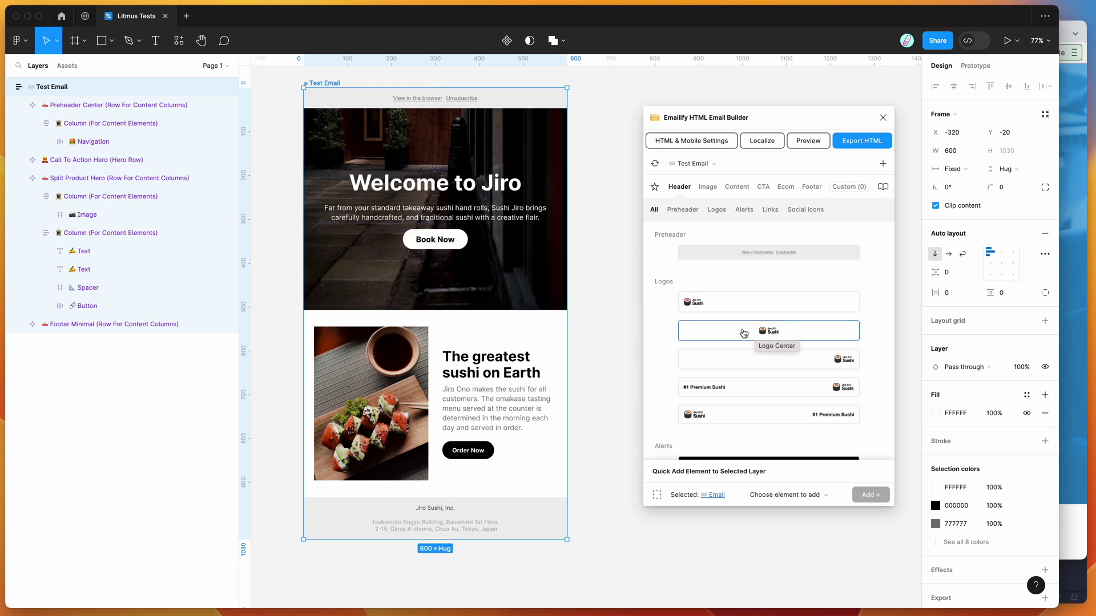
left_click(740, 333)
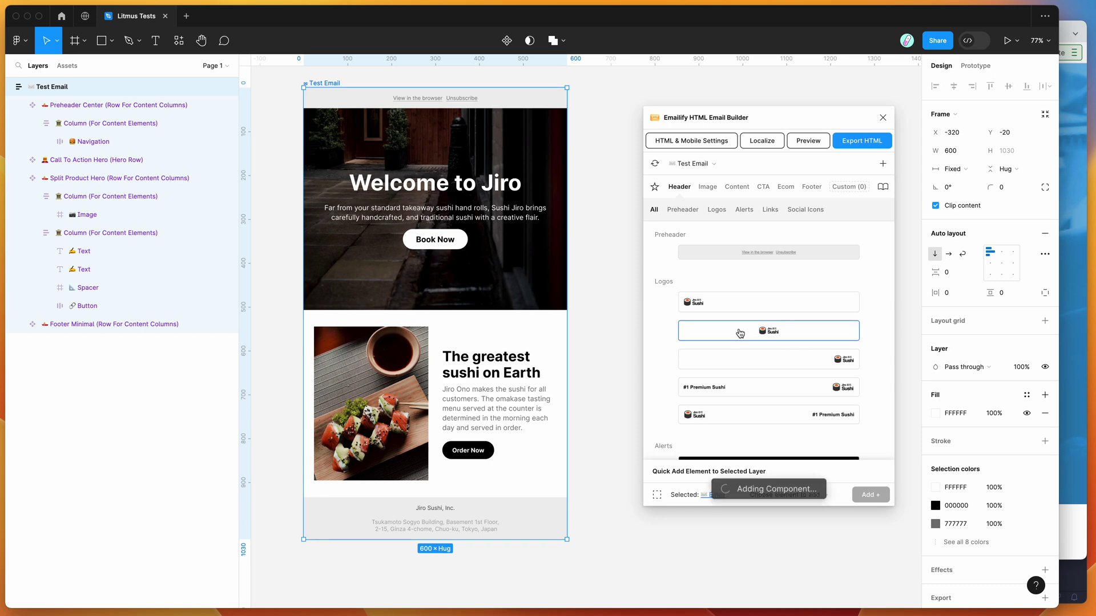
left_click(599, 352)
left_click(500, 562)
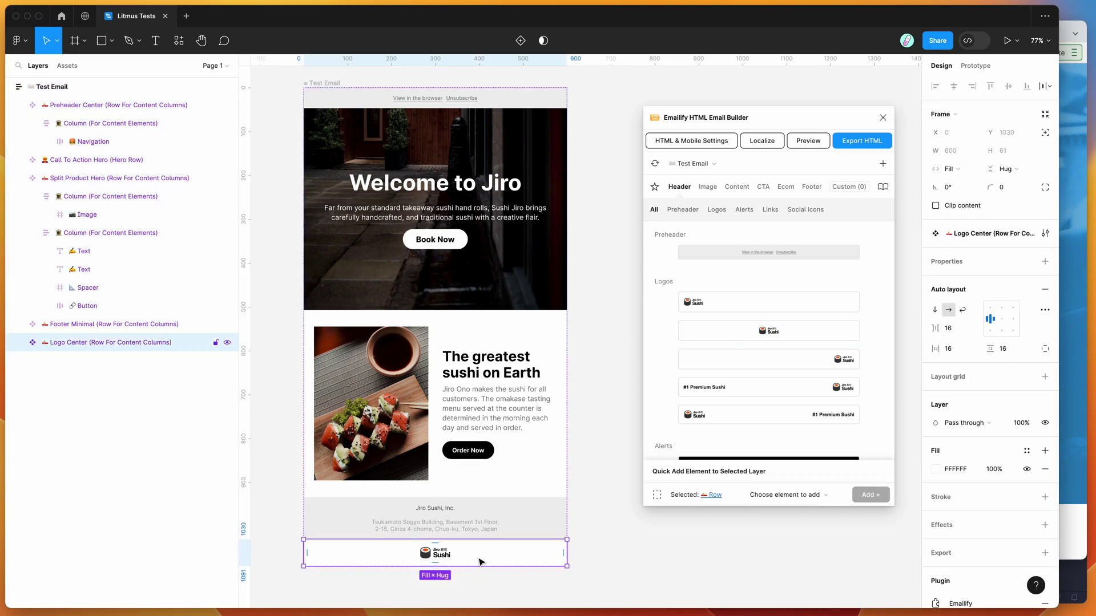
left_click_drag(481, 537, 480, 374)
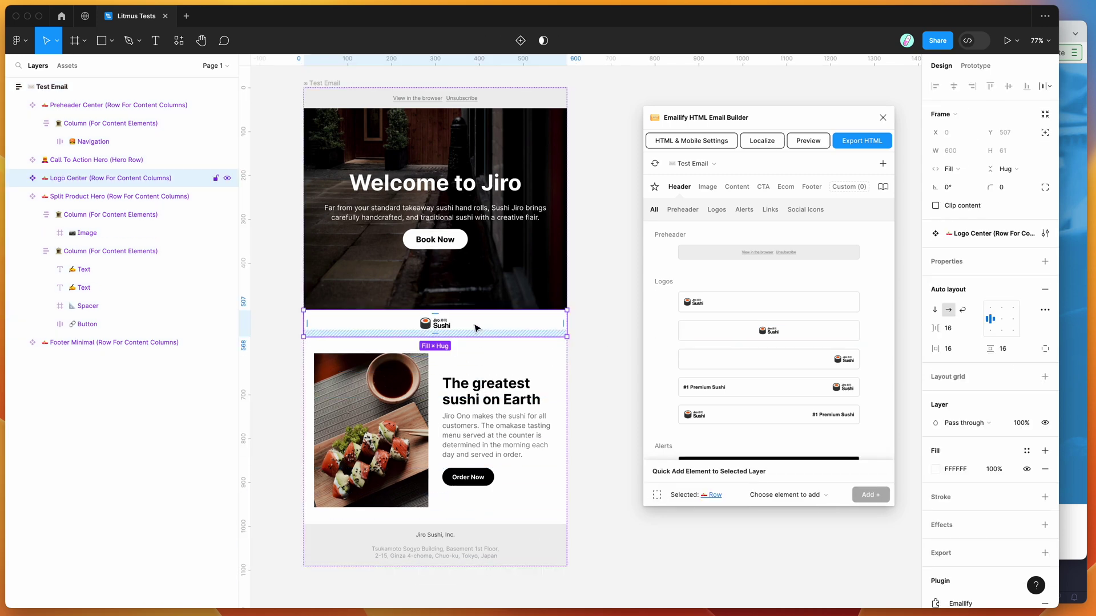
left_click_drag(470, 265, 481, 133)
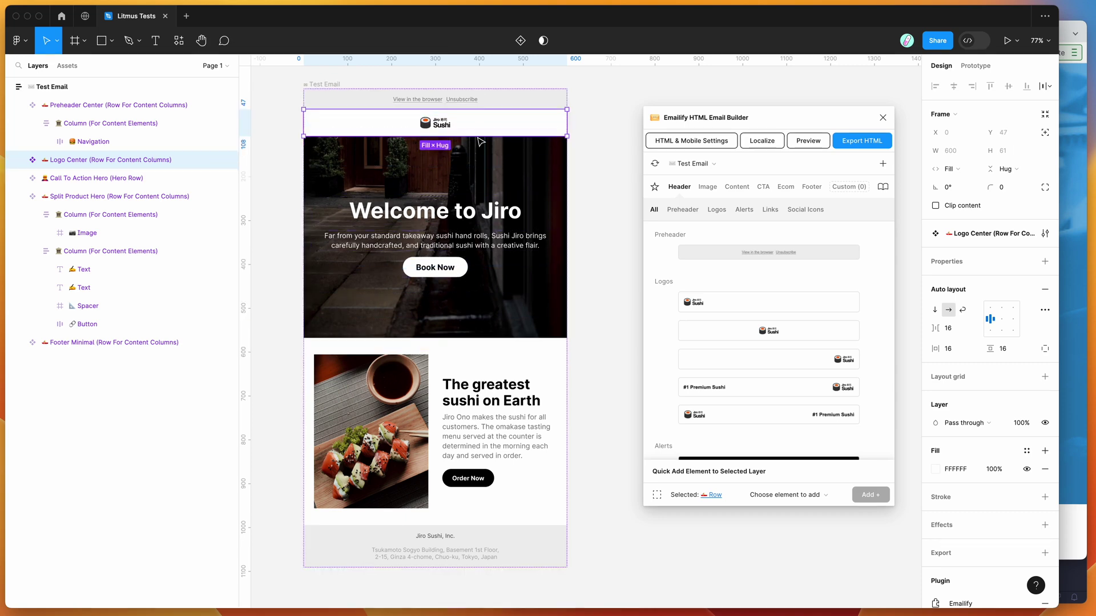
scroll(478, 134, "left", 1)
left_click(609, 161)
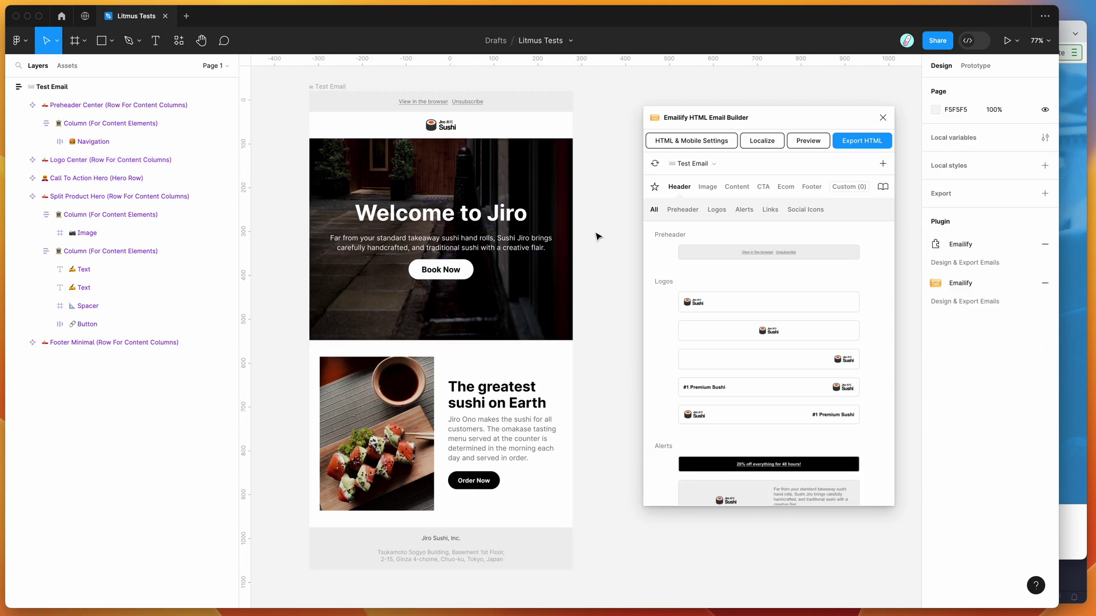
left_click_drag(727, 121, 713, 118)
Step: Export the Test Email to HTML using Emailify's Export To HTML option
left_click(339, 91)
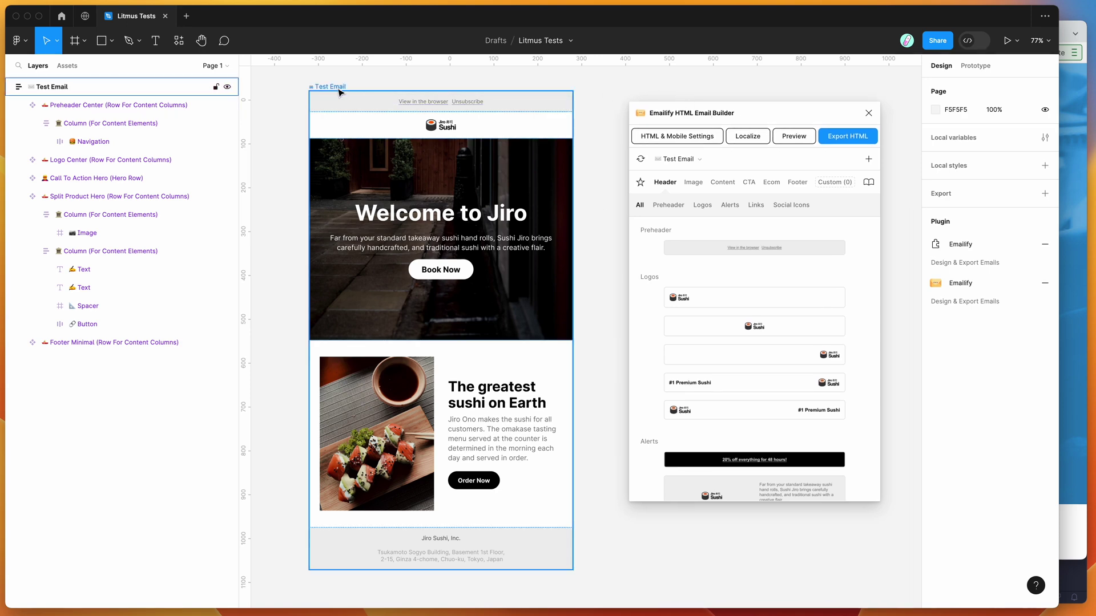
left_click(649, 74)
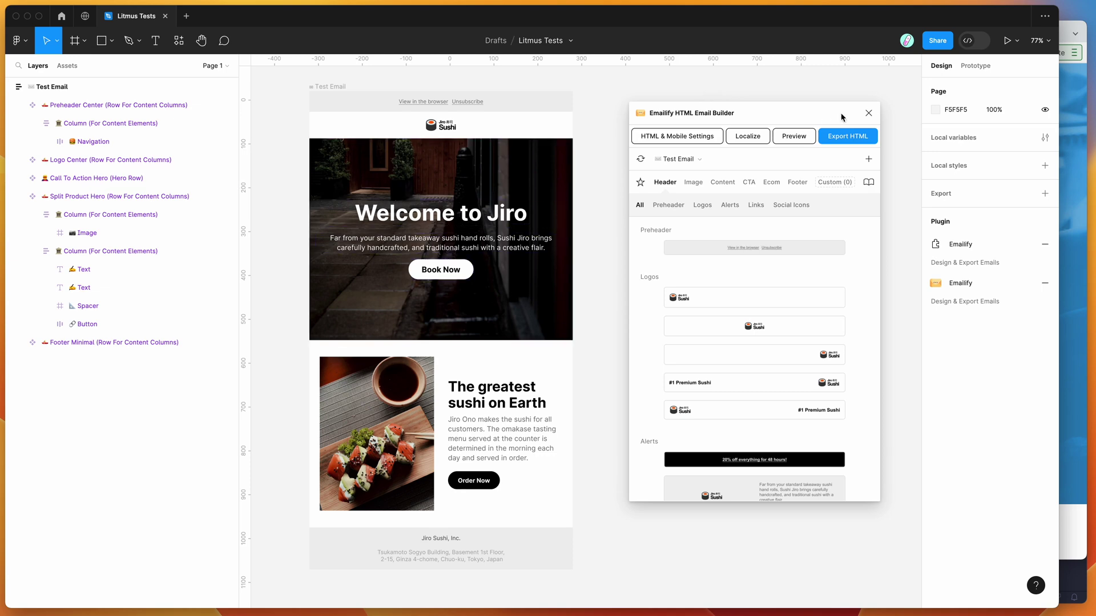
left_click(849, 143)
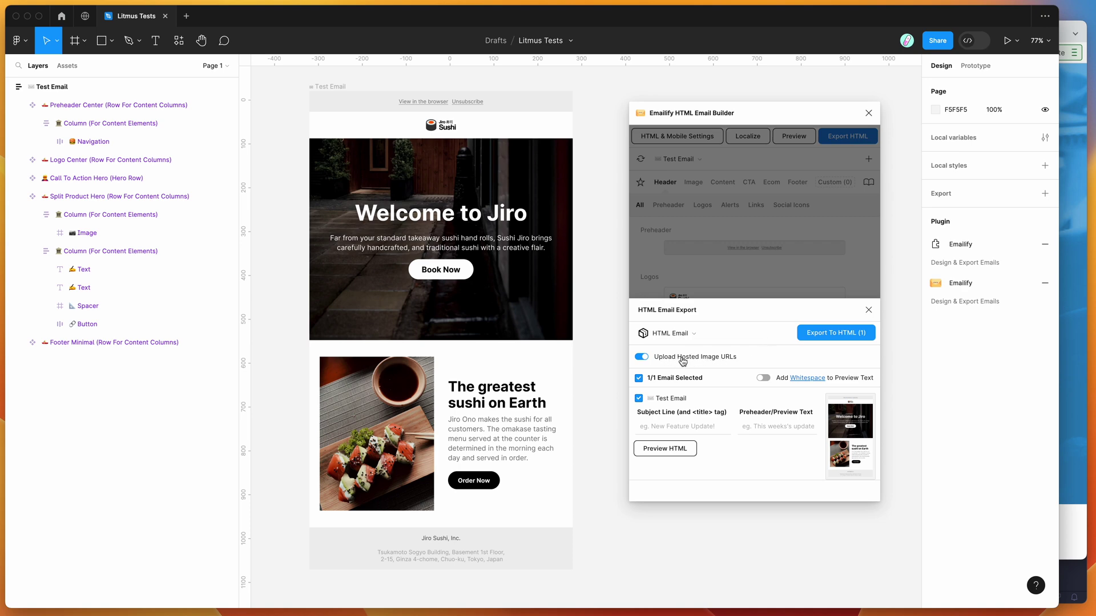
left_click(837, 335)
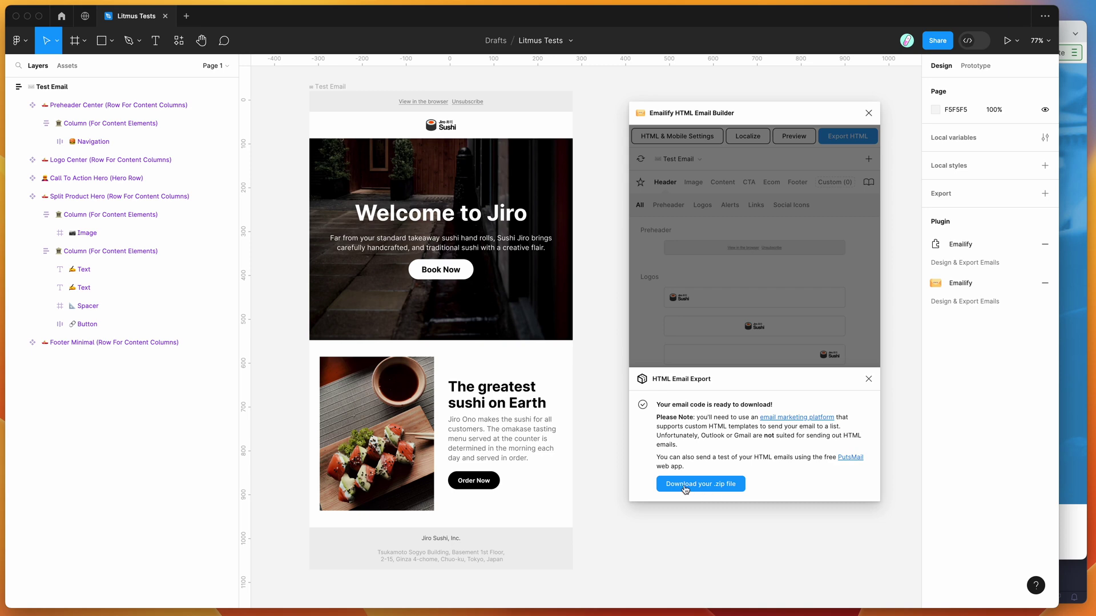
Step: Download the export zip to the Desktop and select index.html in the expanded test-email folder
left_click(679, 487)
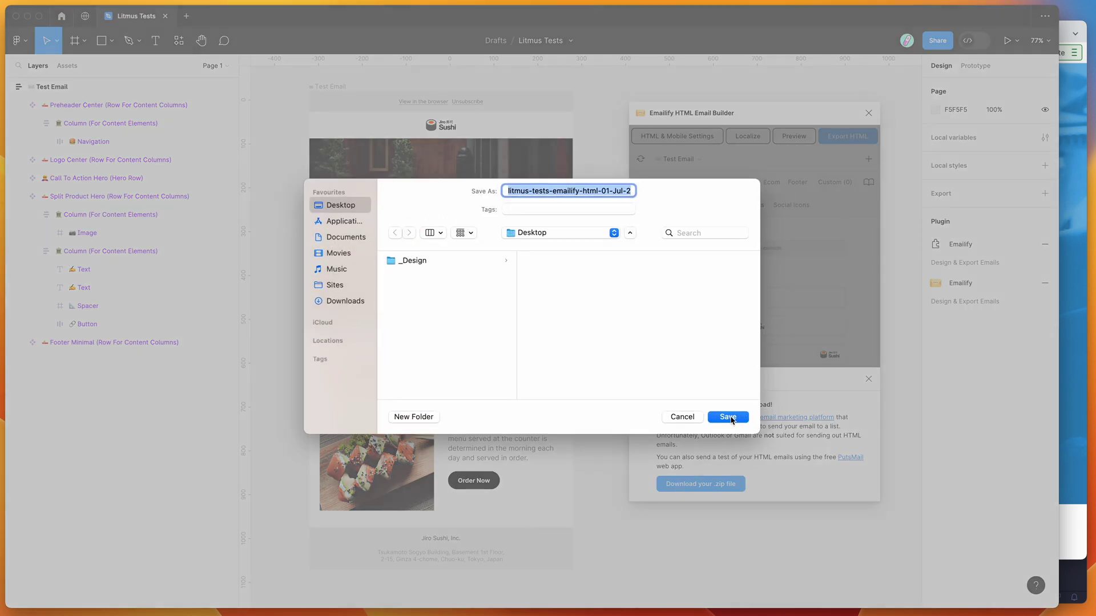
left_click(729, 418)
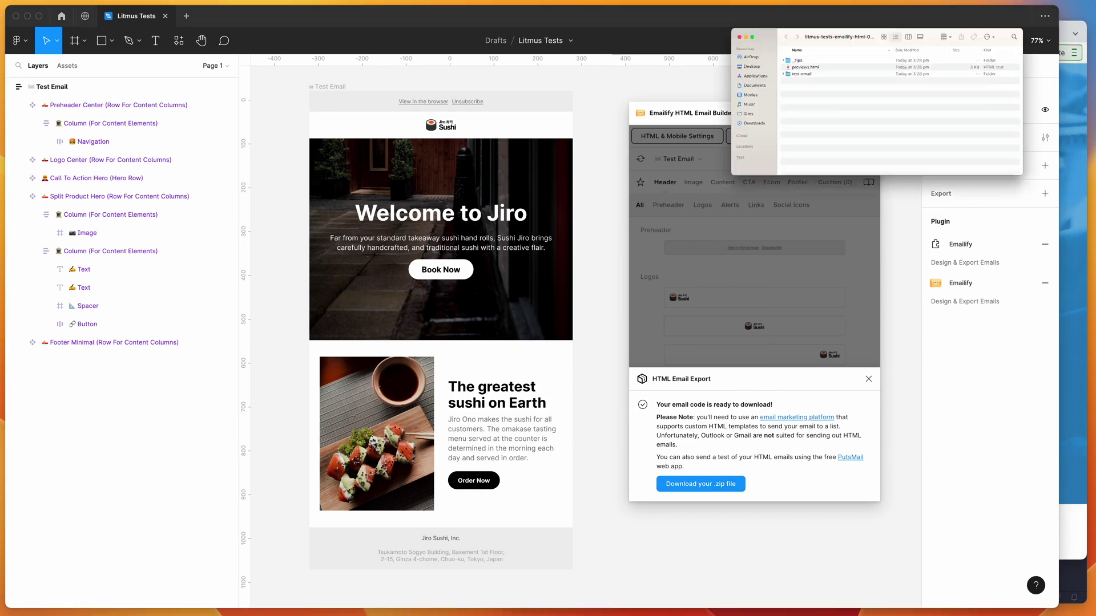
left_click(376, 139)
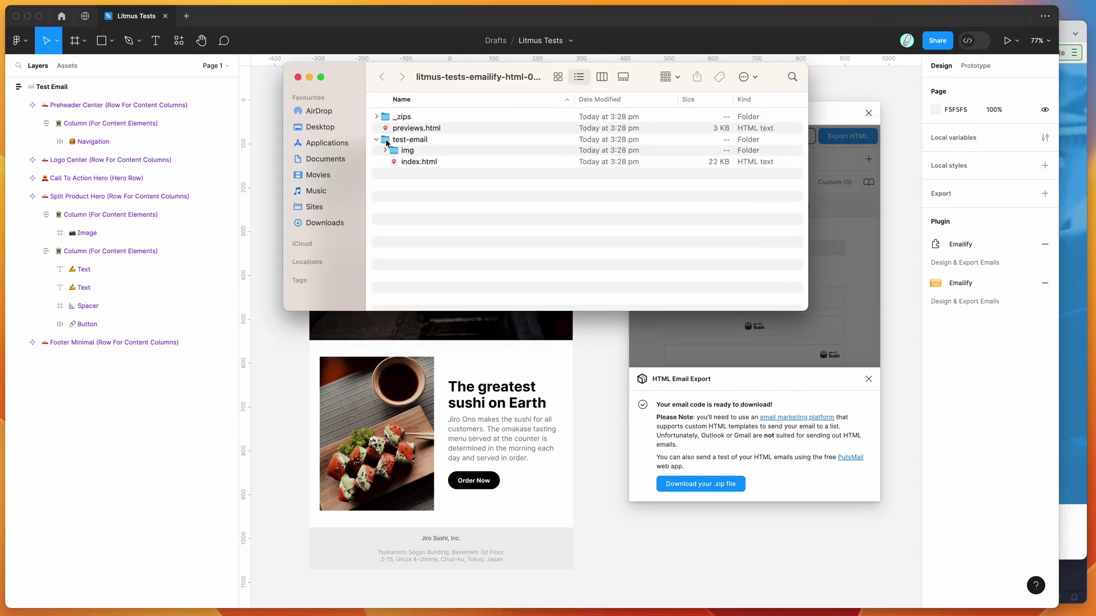
left_click(406, 142)
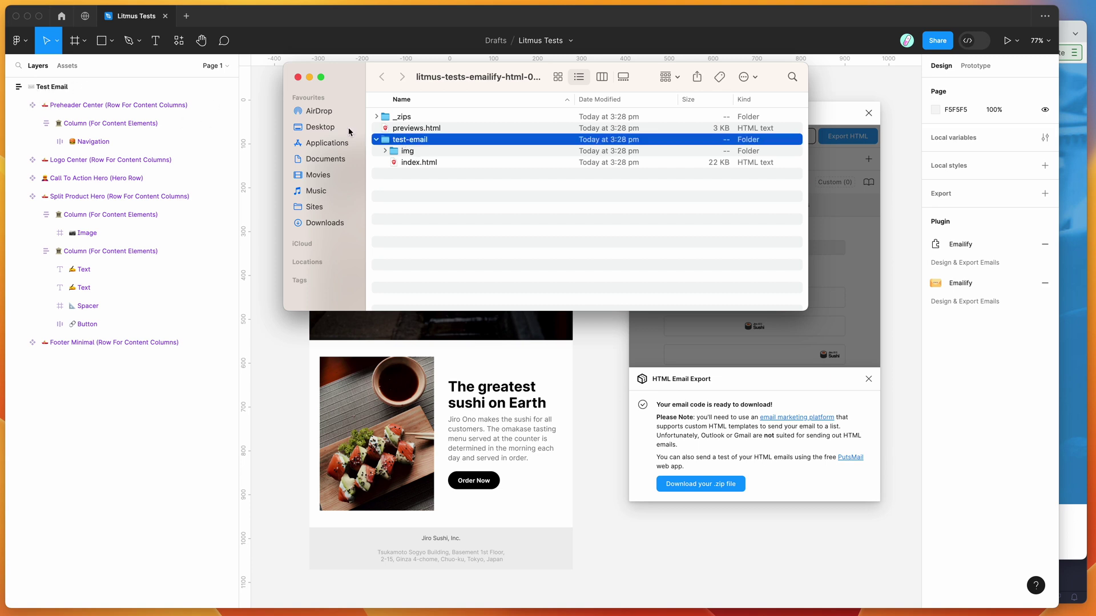
left_click(423, 164)
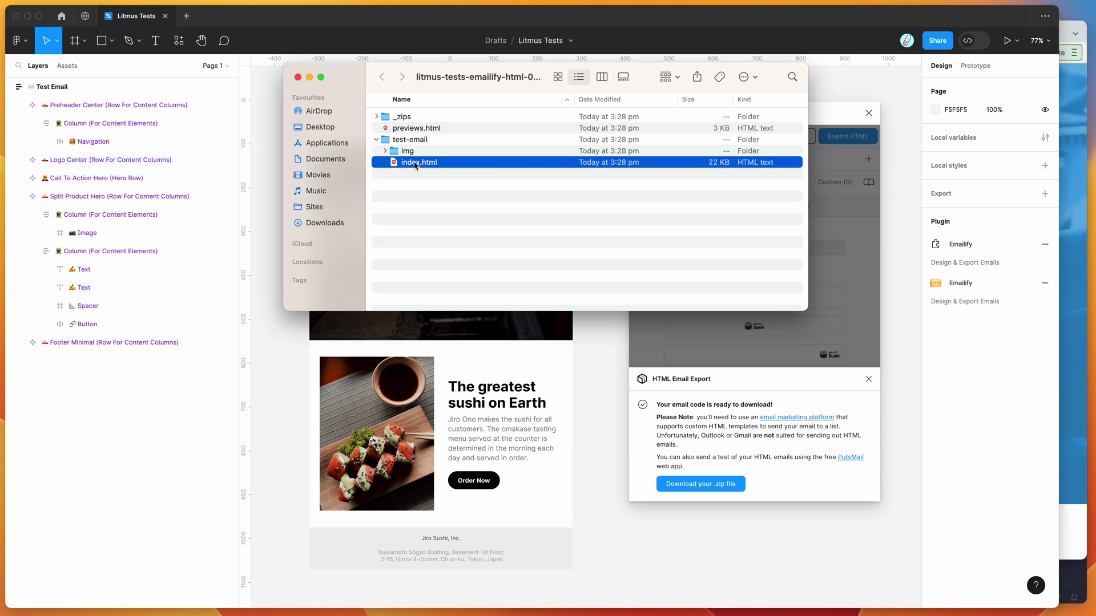
left_click(1078, 582)
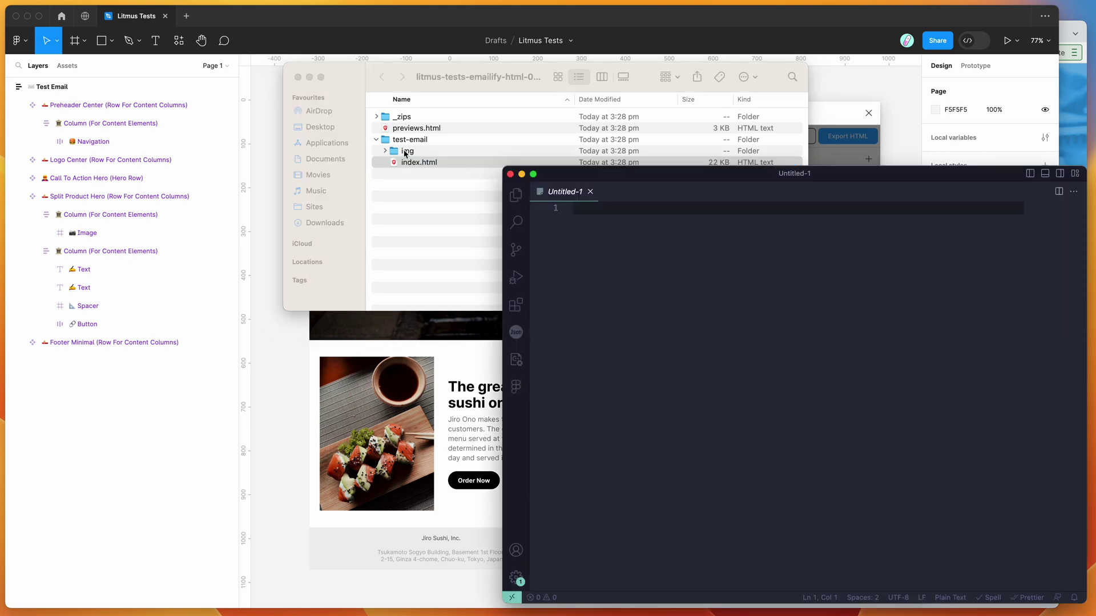
Step: Open index.html in Visual Studio Code and select all of its HTML code
left_click_drag(405, 163, 744, 268)
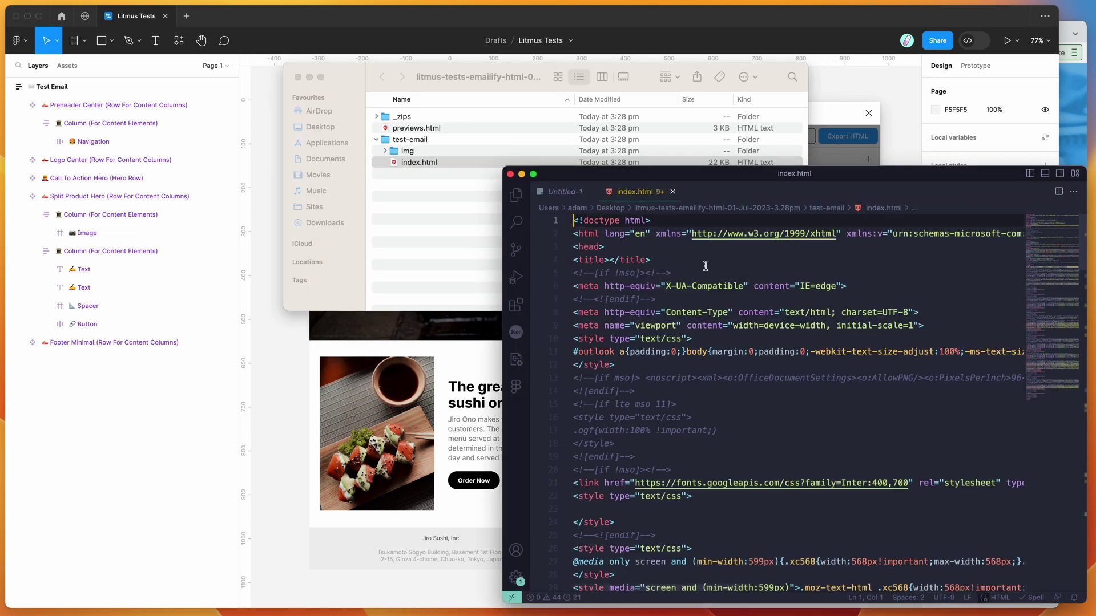
left_click(706, 265)
scroll(706, 265, "down", 7)
scroll(706, 265, "down", 2)
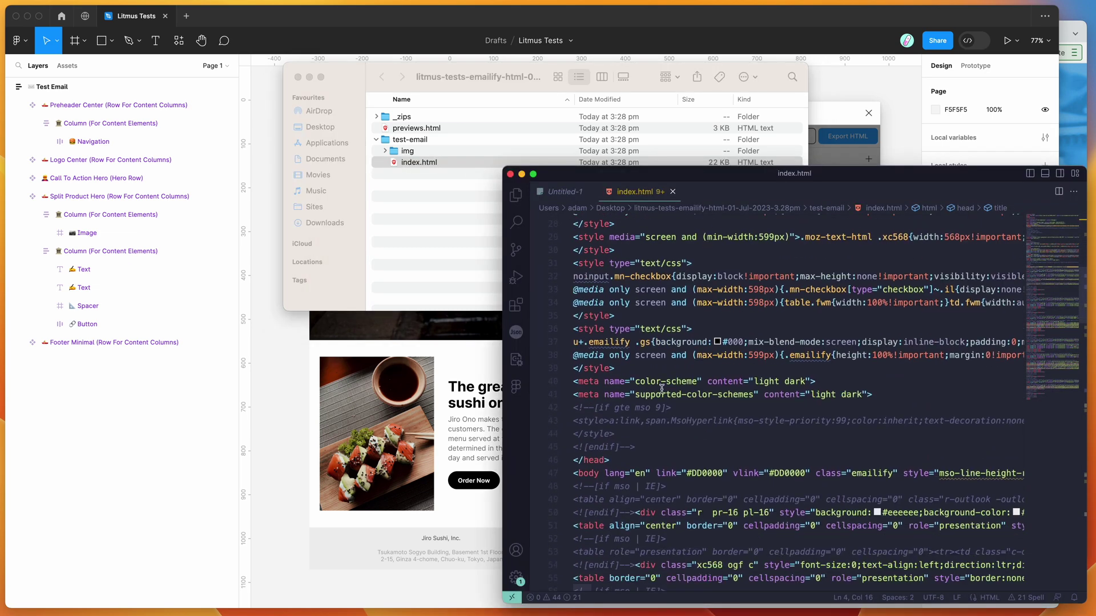
scroll(731, 432, "down", 15)
scroll(712, 396, "up", 15)
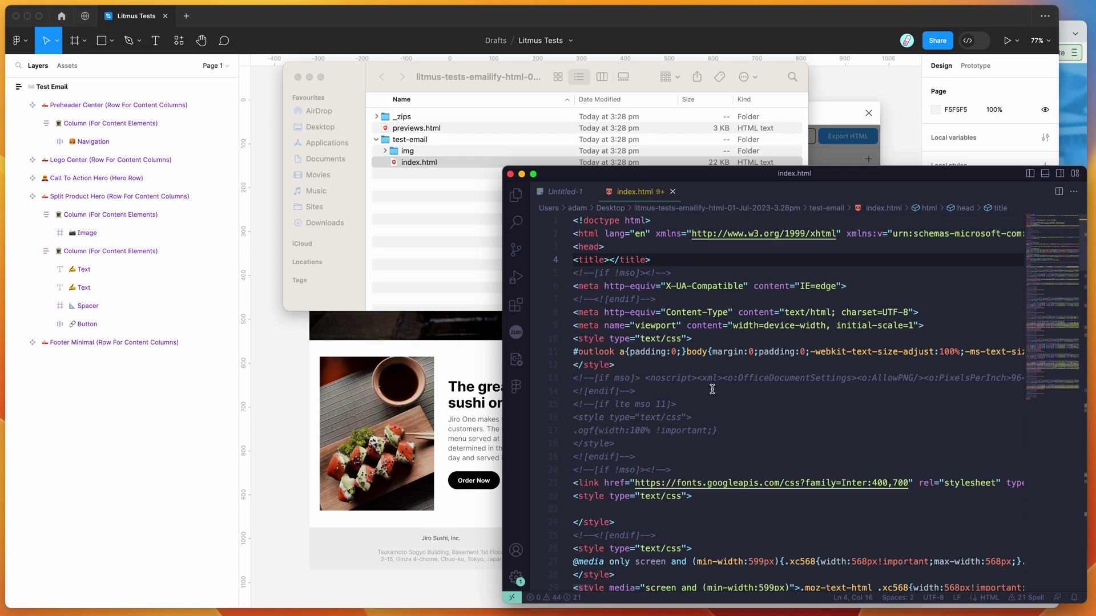
left_click(708, 273)
key("super+a")
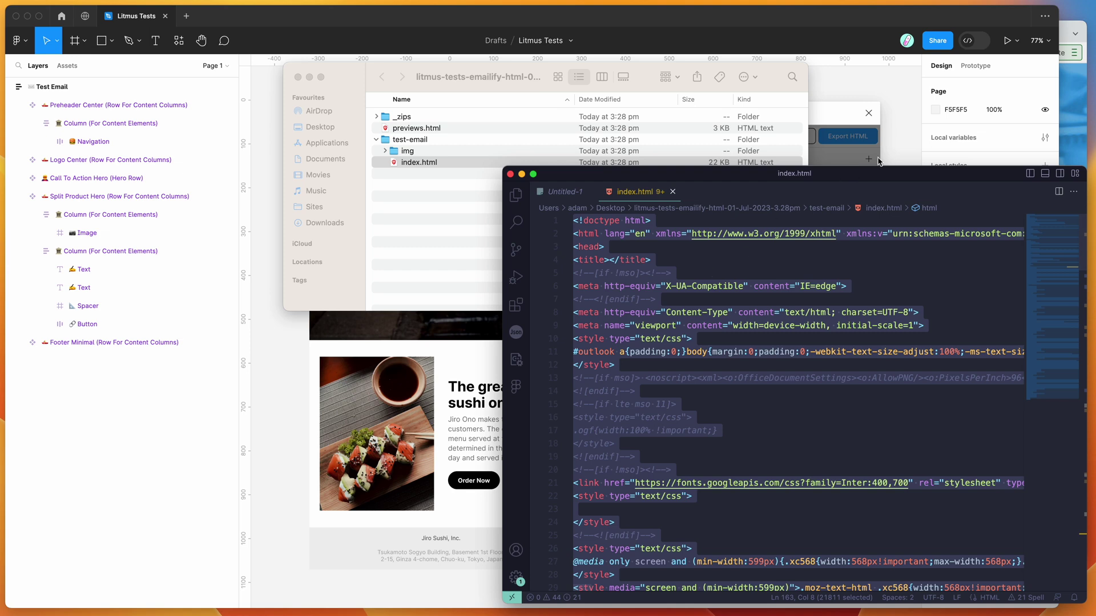
left_click(1076, 151)
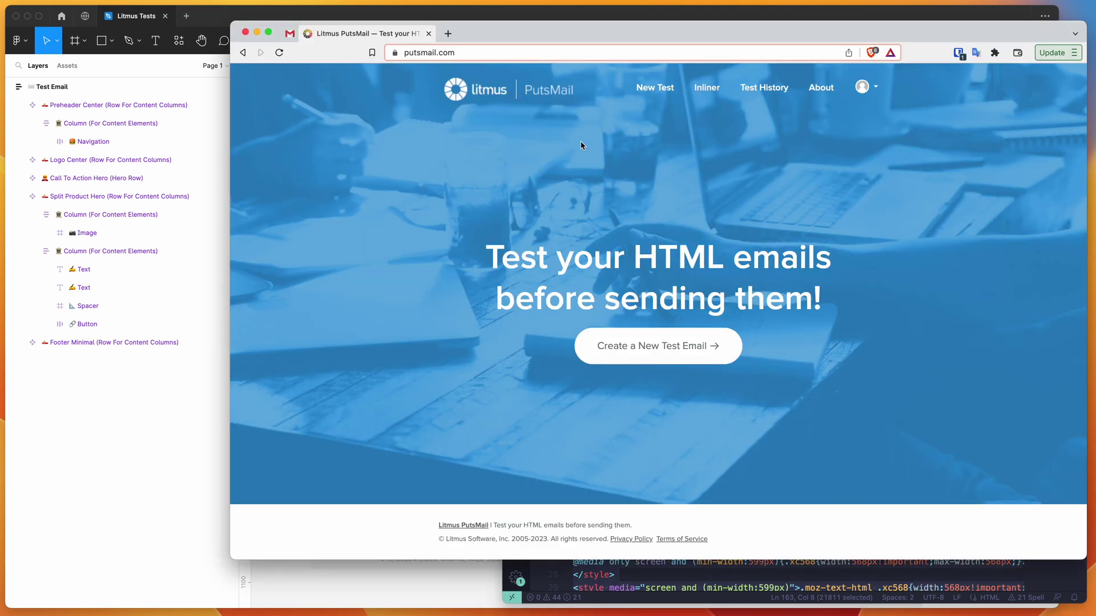
Step: From the putsmail.com homepage, choose Create a New Test Email
left_click(496, 55)
left_click(504, 54)
left_click(480, 251)
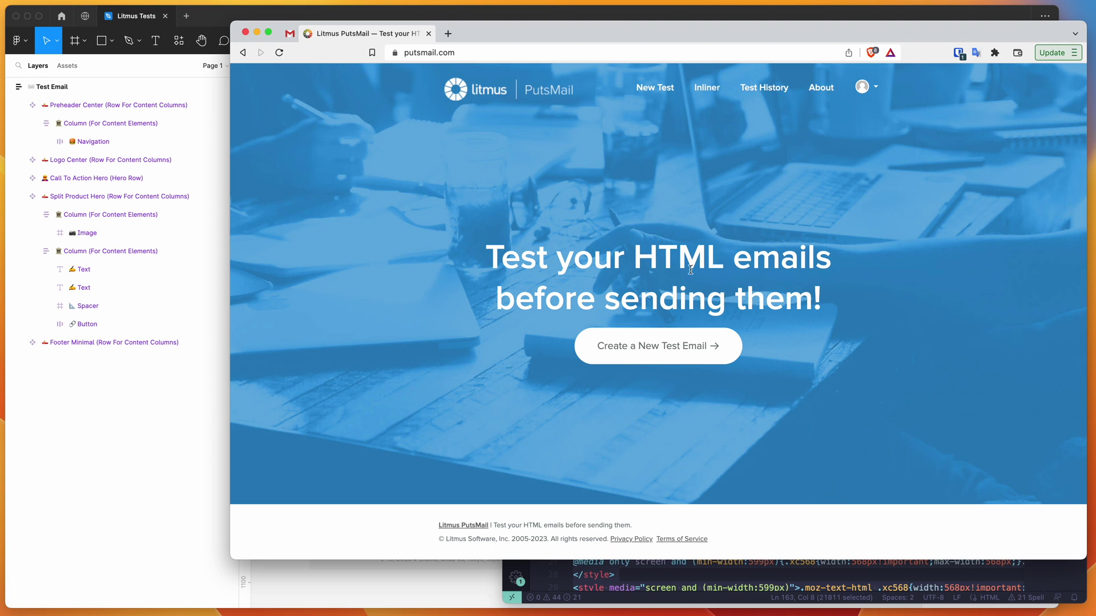
left_click(665, 350)
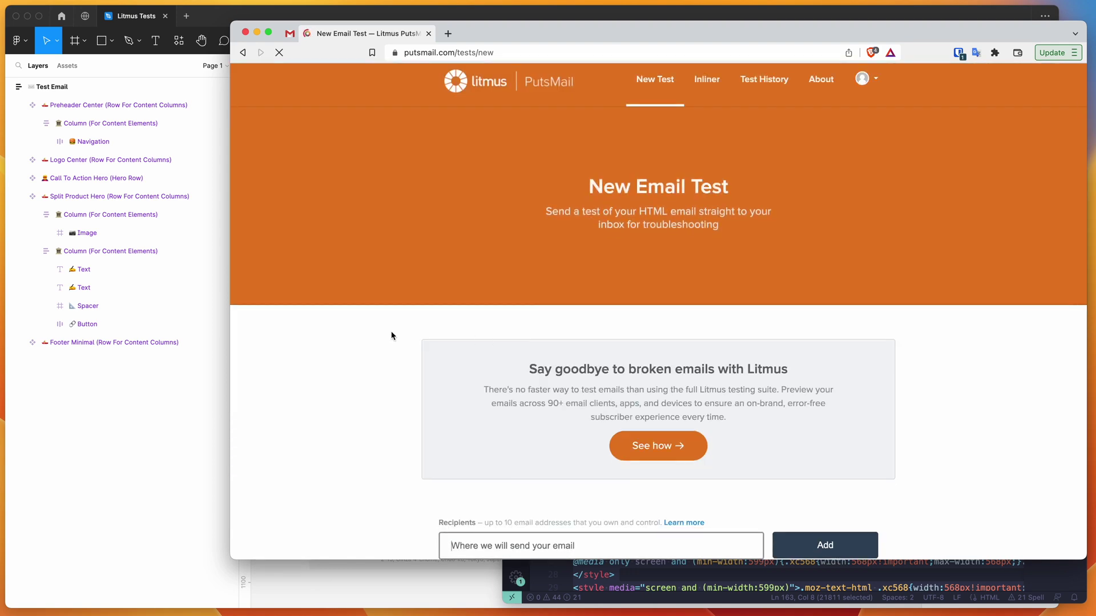
Step: Paste the exported email HTML into the New Email Test's HTML Body field
scroll(392, 336, "down", 5)
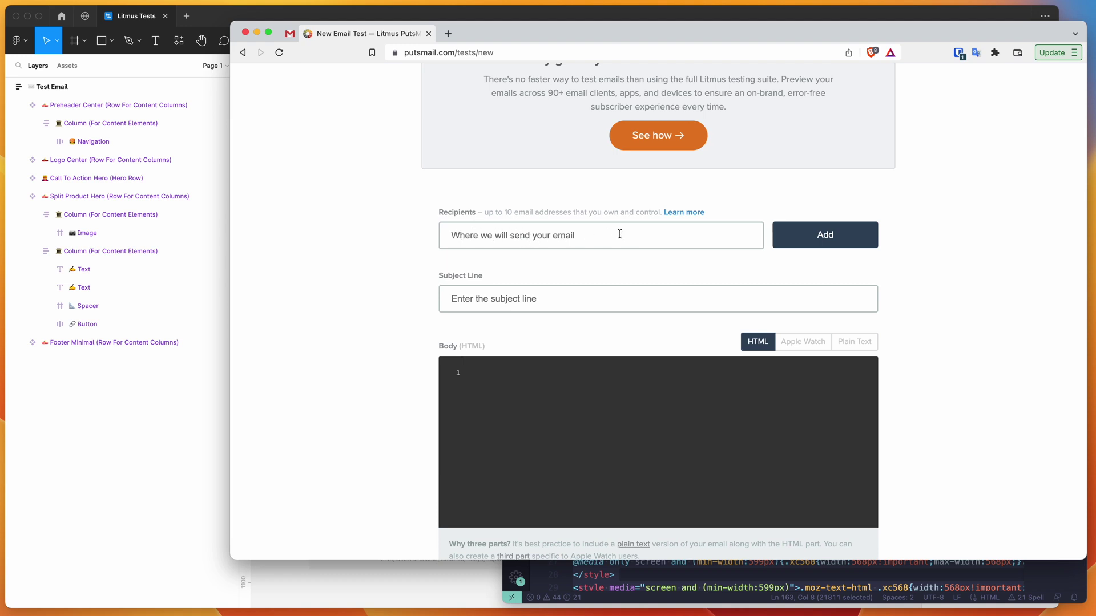
left_click(515, 377)
key("super+v")
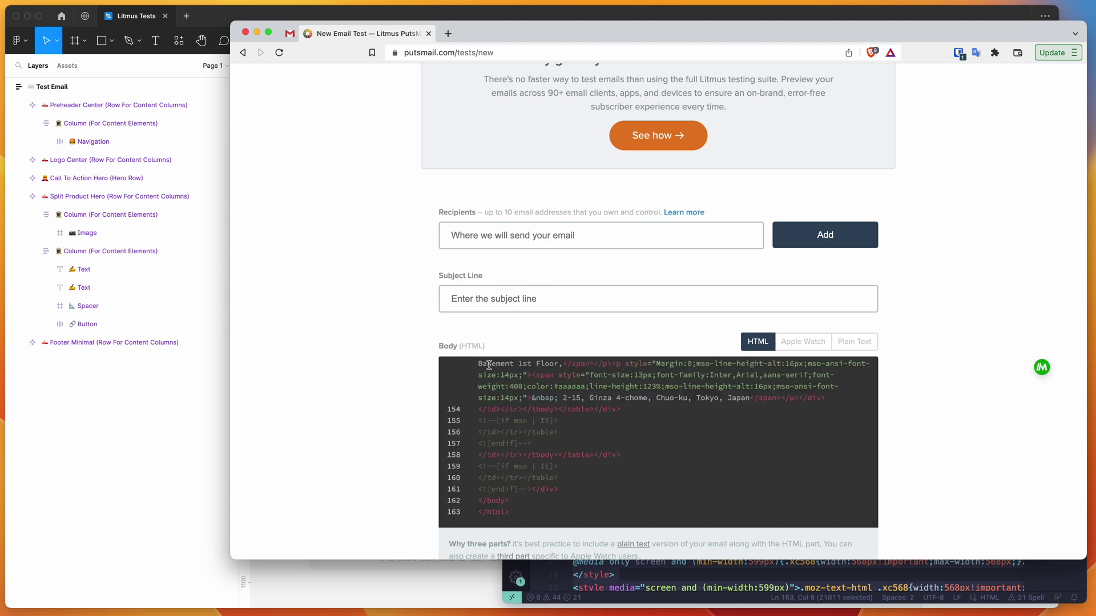
scroll(418, 346, "up", 1)
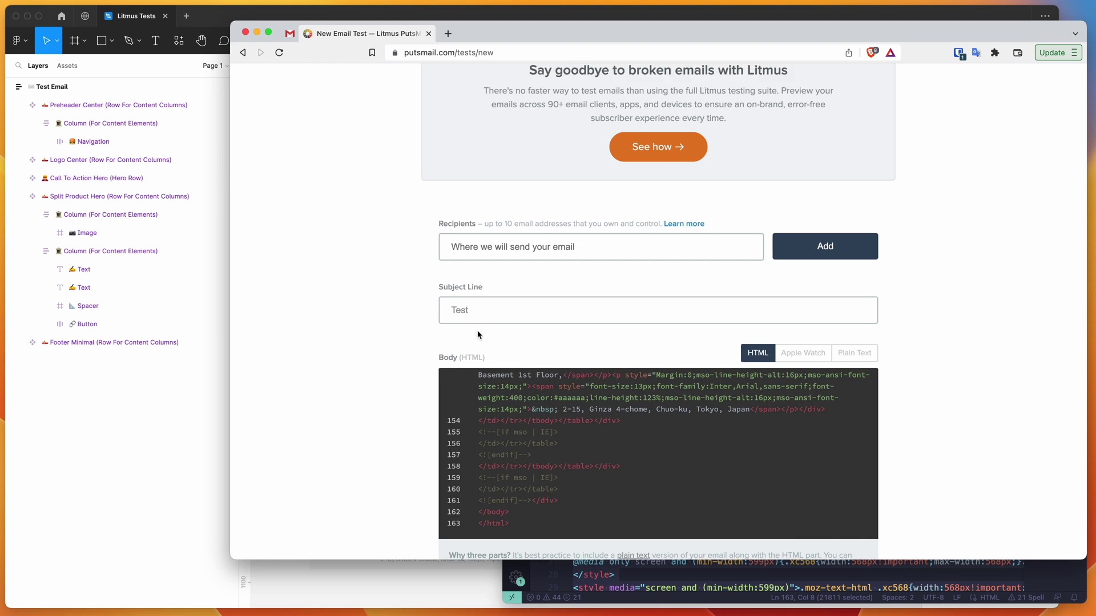
Step: Add the recipient's e-mail address to the Recipients list
left_click(452, 250)
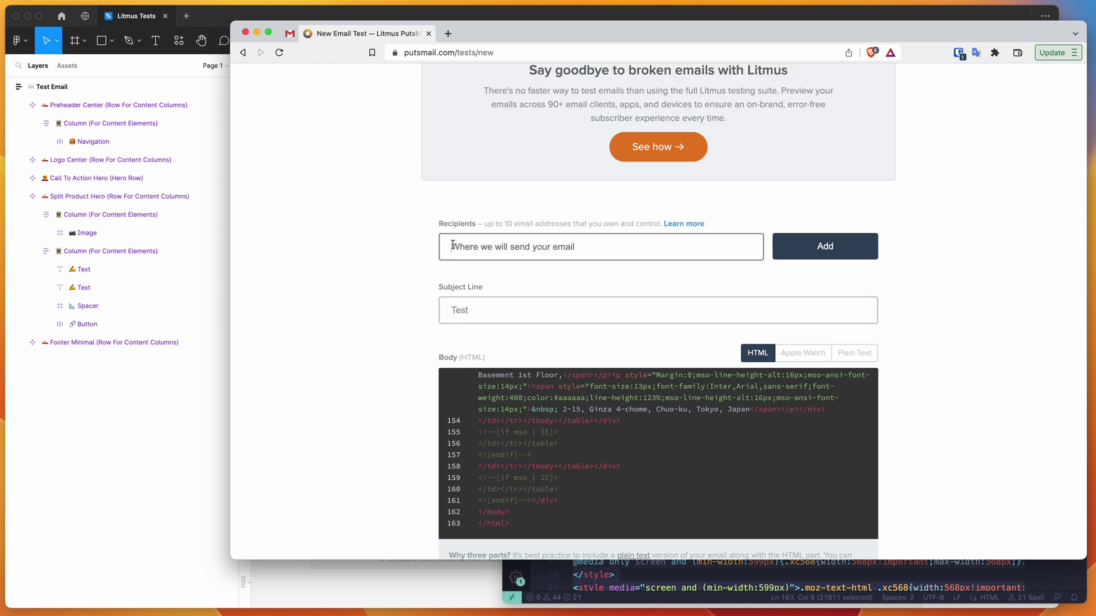
key("super+v")
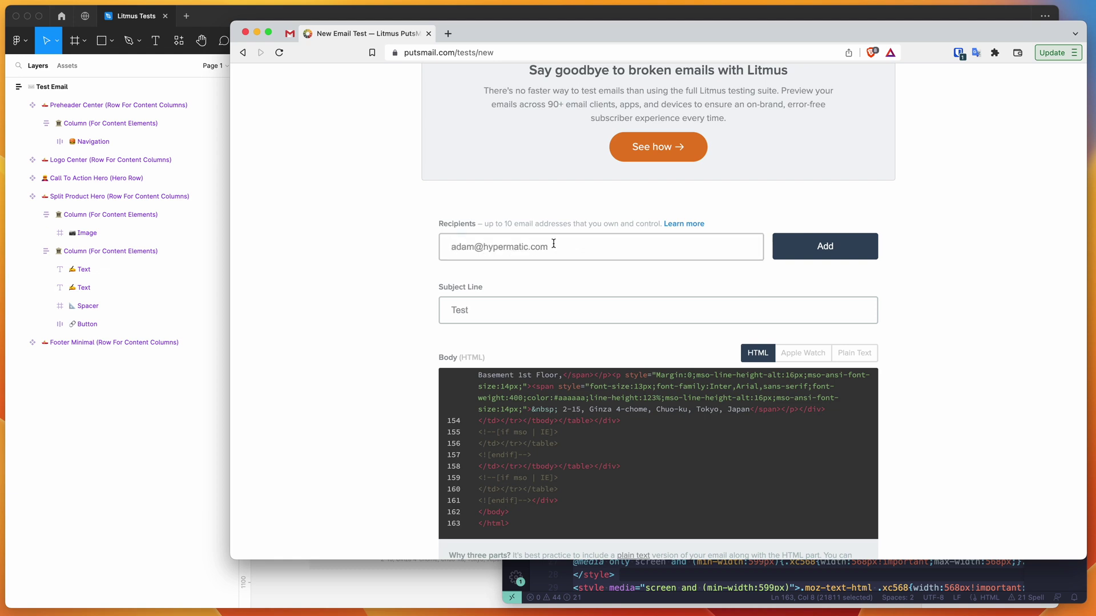
left_click(825, 247)
scroll(423, 257, "down", 5)
scroll(406, 266, "down", 3)
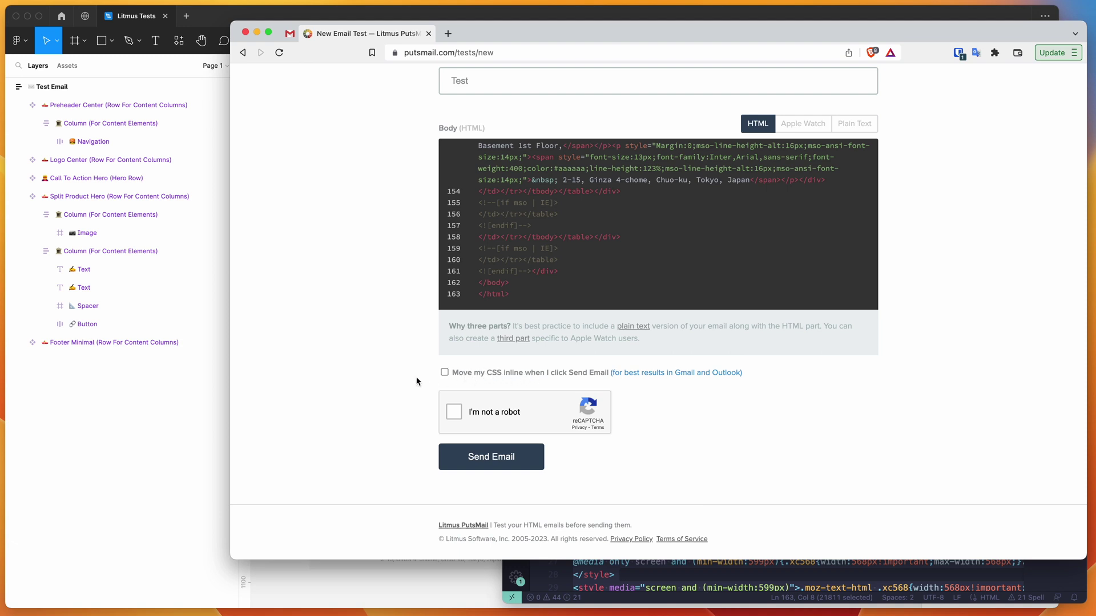
left_click(737, 565)
left_click(737, 564)
scroll(740, 489, "down", 15)
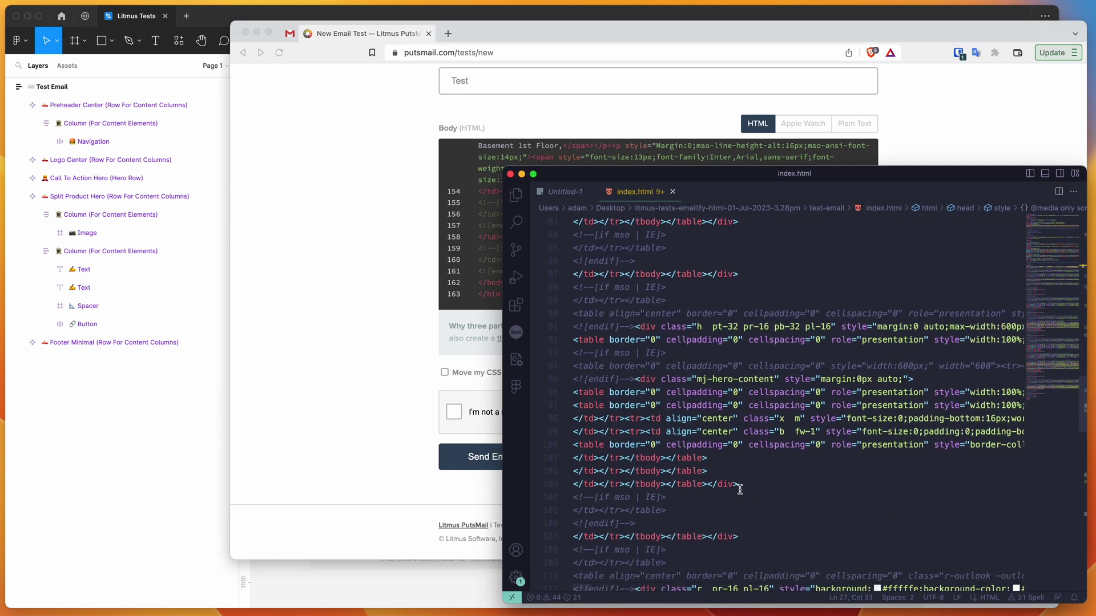
scroll(740, 489, "down", 2)
scroll(765, 371, "right", 5)
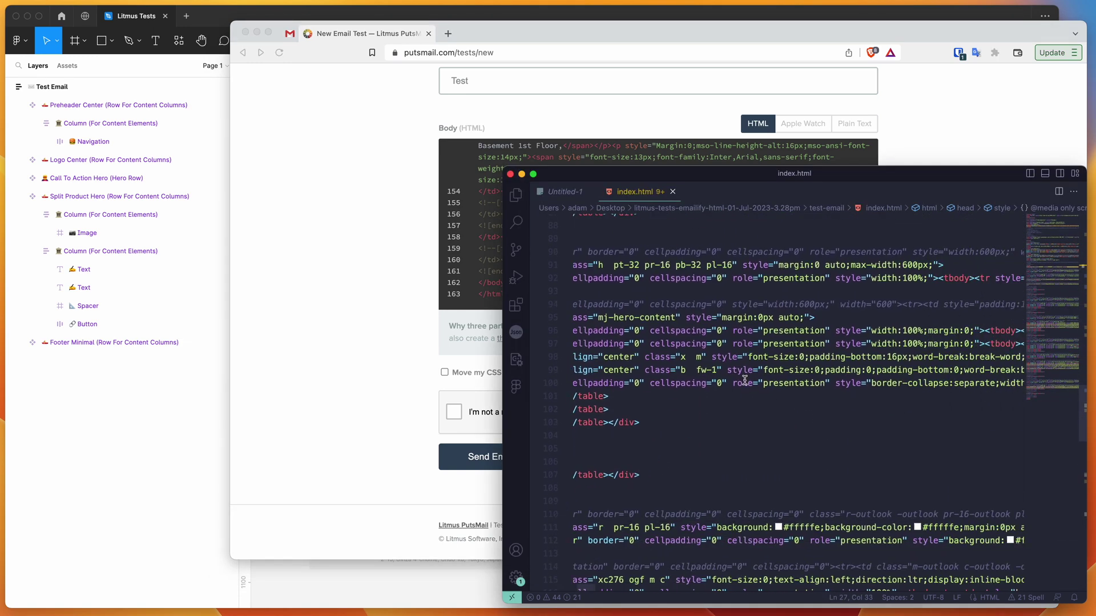
left_click_drag(765, 370, 867, 369)
scroll(867, 370, "right", 5)
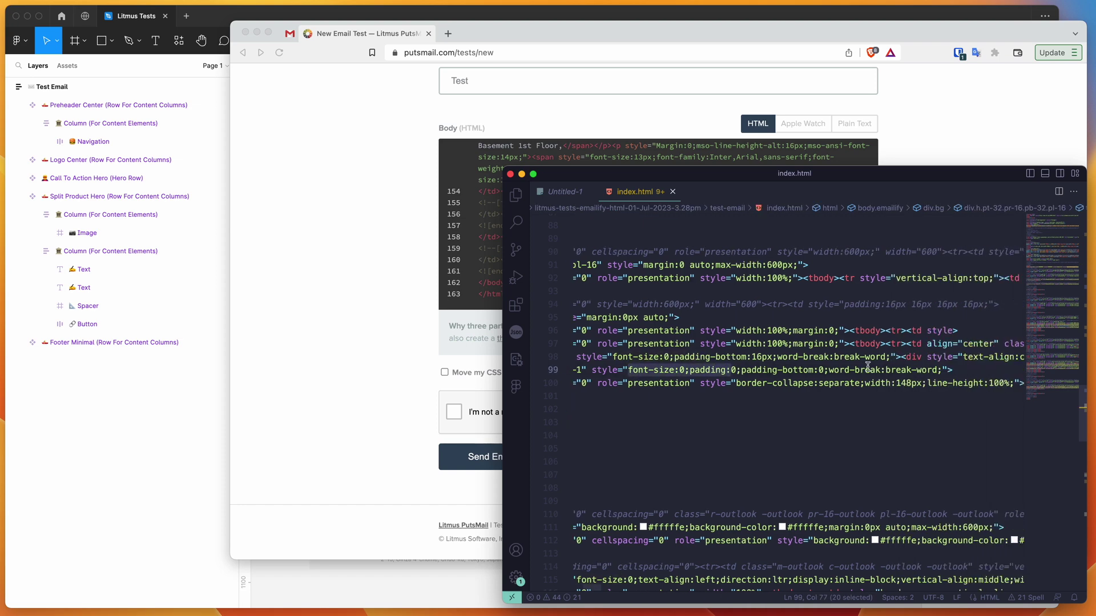
left_click_drag(941, 370, 741, 369)
left_click(591, 370)
left_click(362, 368)
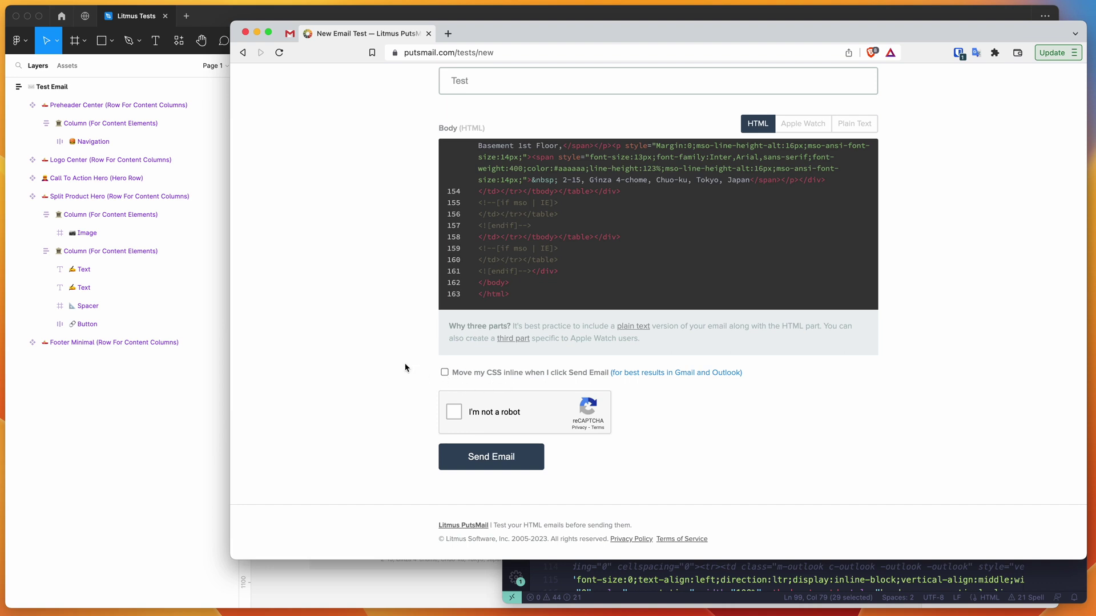
scroll(406, 368, "up", 1)
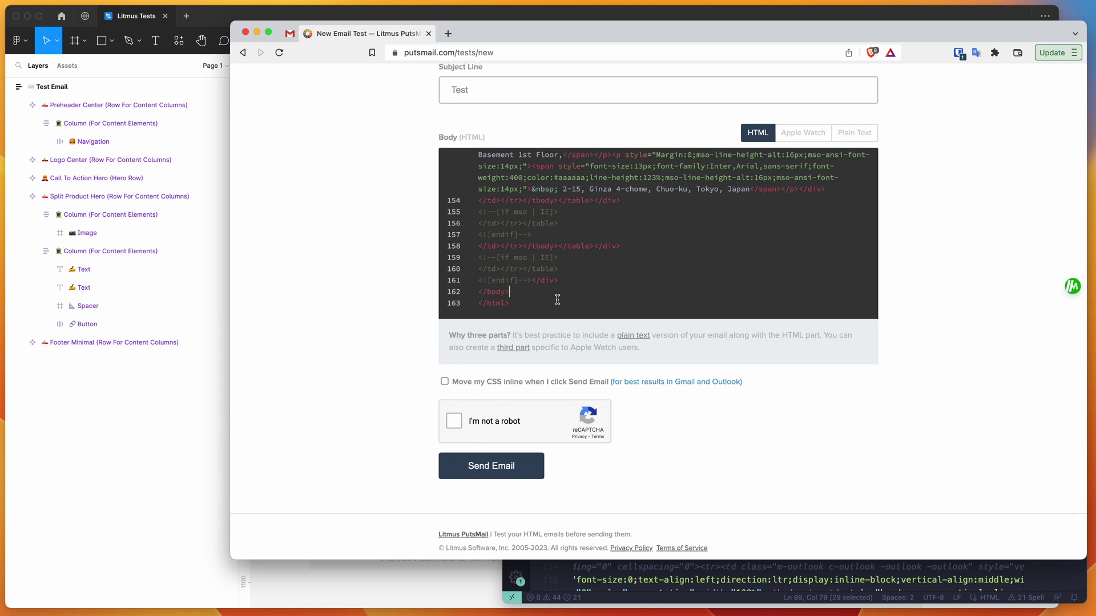
left_click_drag(558, 301, 504, 211)
left_click(501, 212)
scroll(372, 201, "up", 1)
scroll(393, 311, "down", 2)
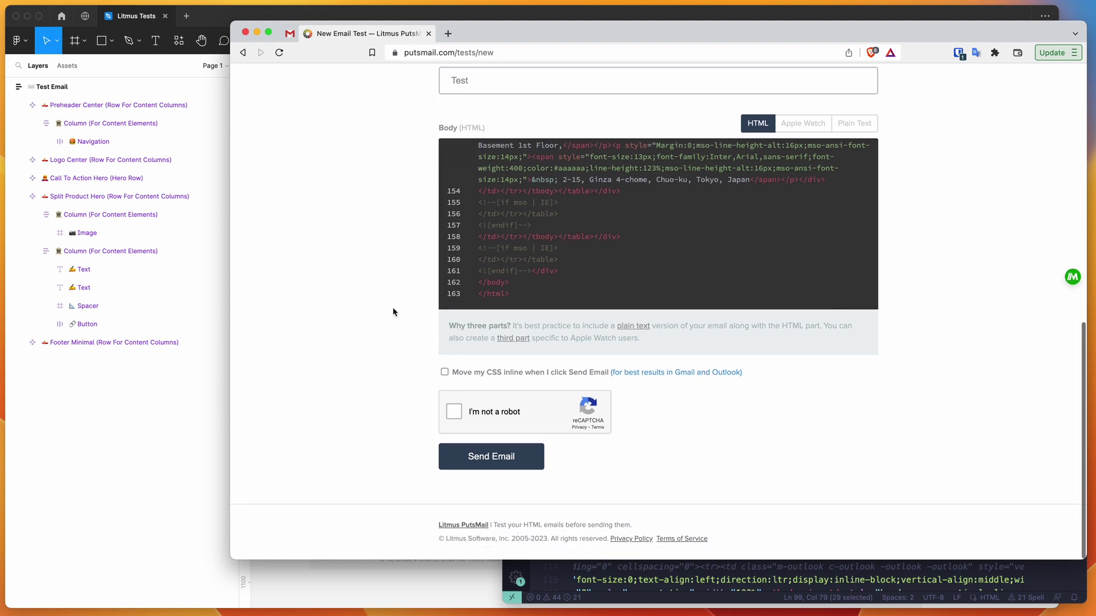
left_click(534, 294)
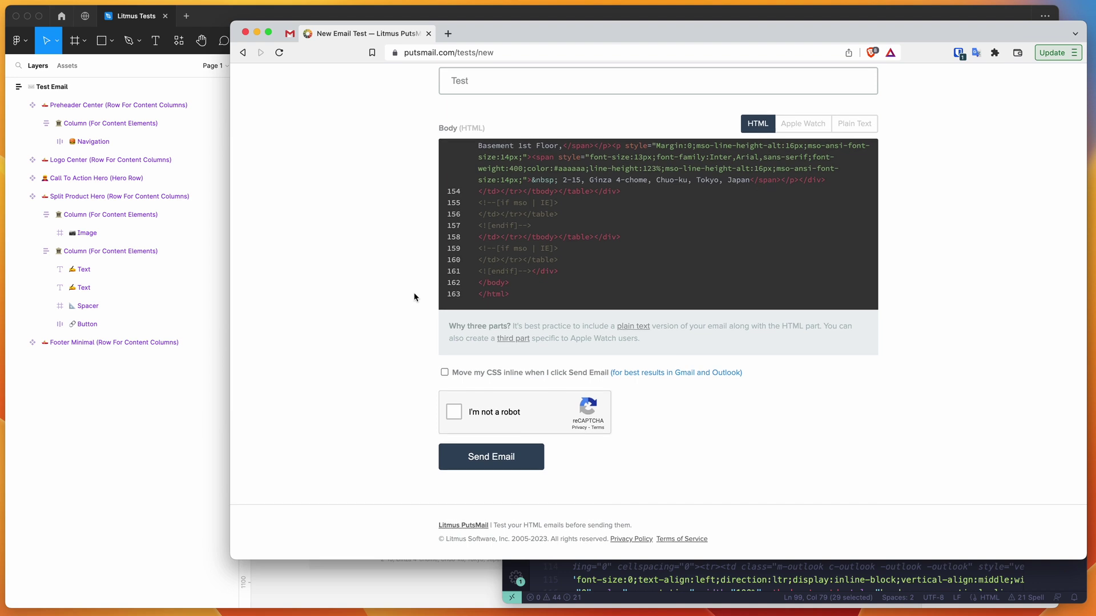
scroll(421, 186, "up", 1)
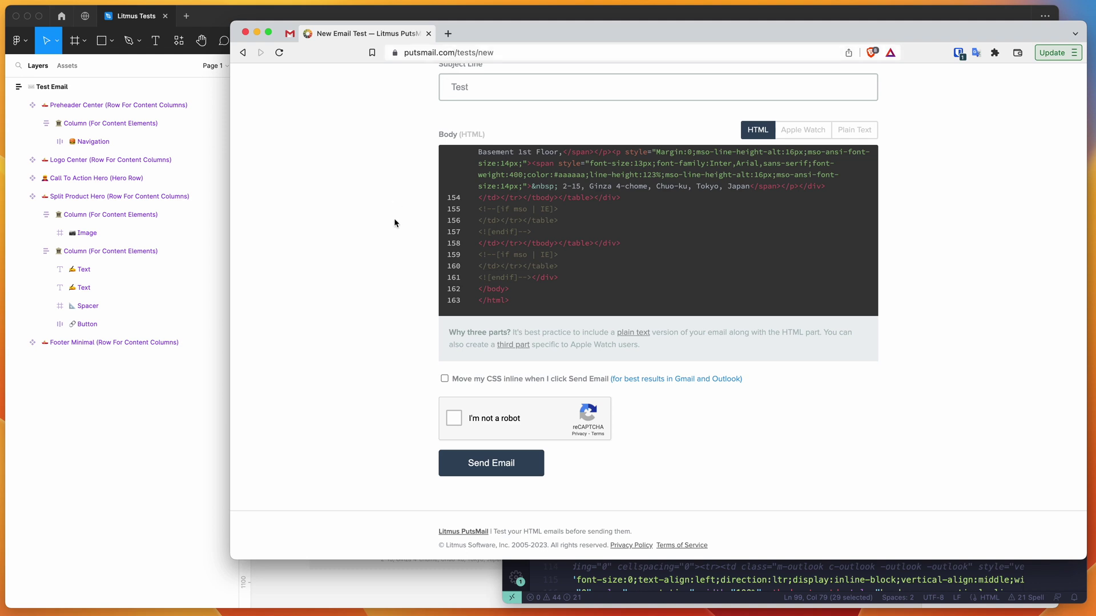
scroll(394, 219, "up", 1)
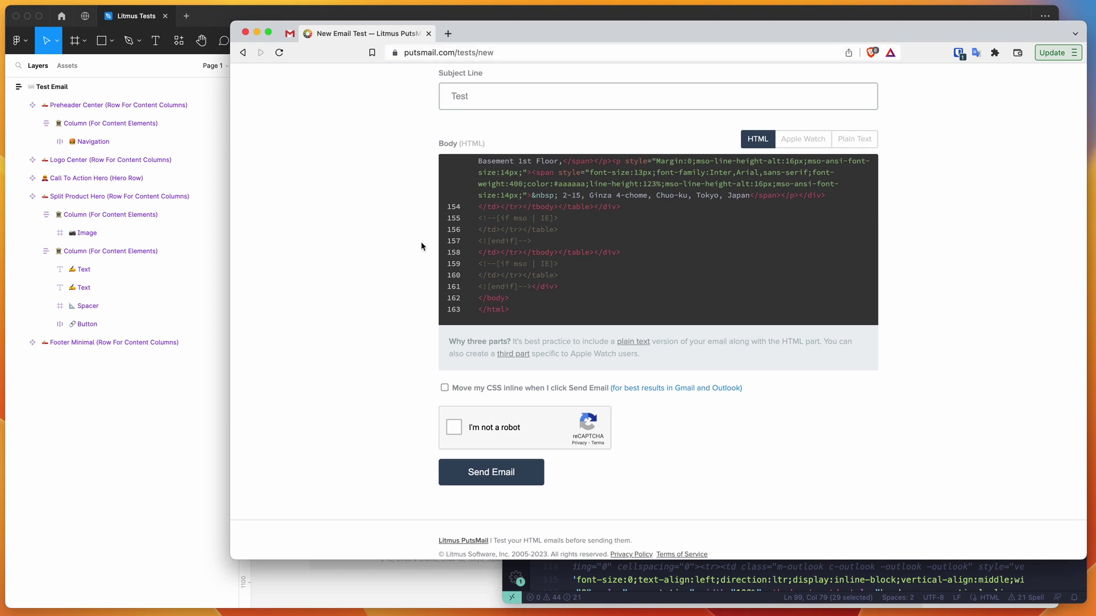
scroll(420, 242, "up", 1)
left_click(644, 234, "shift")
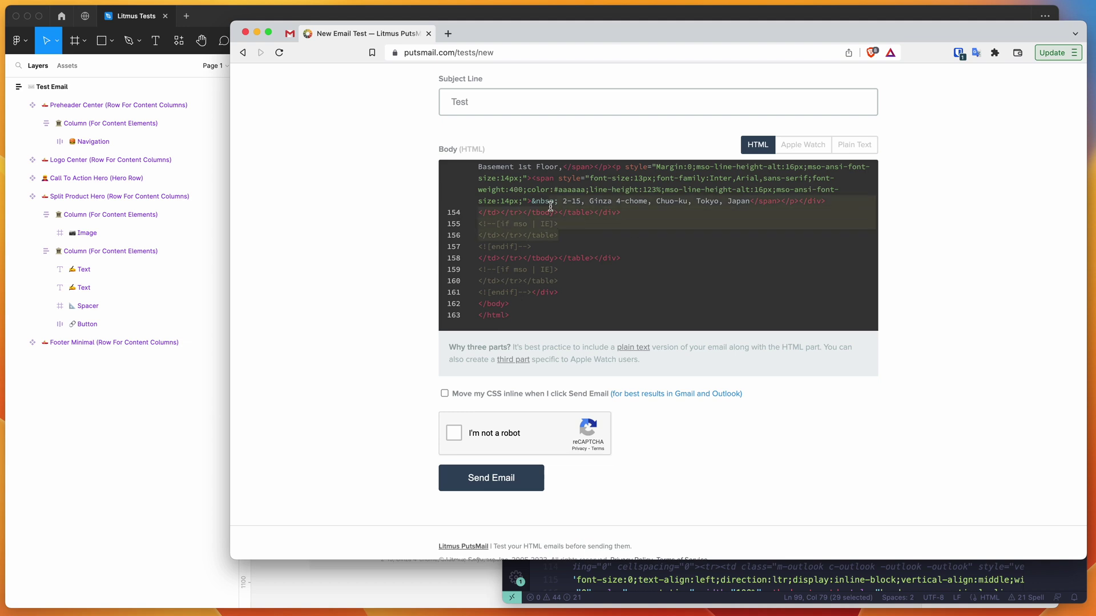
left_click(655, 227)
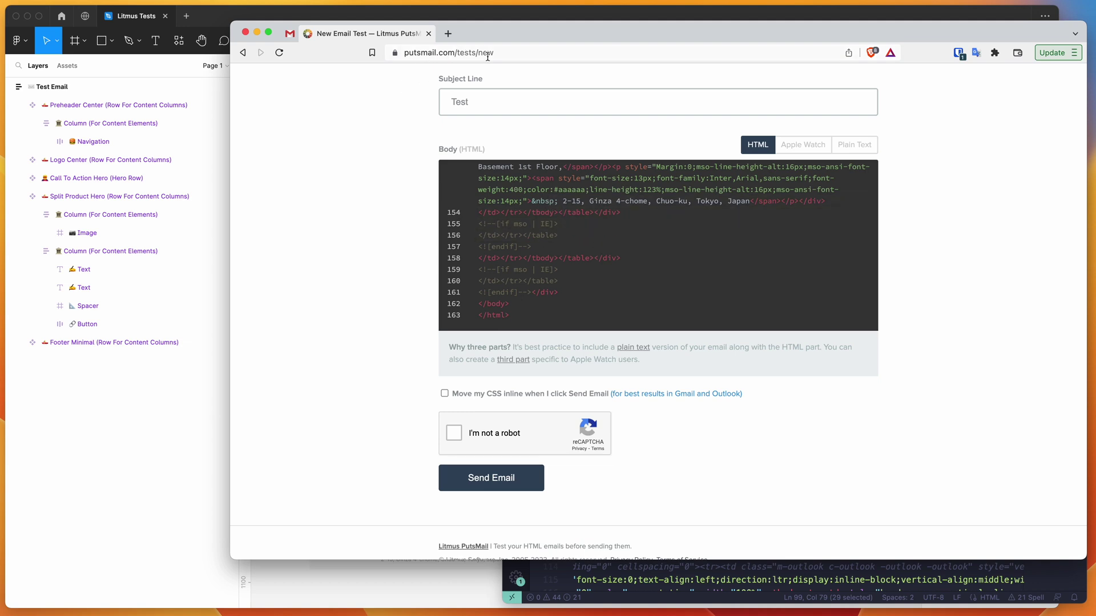
scroll(579, 147, "down", 1)
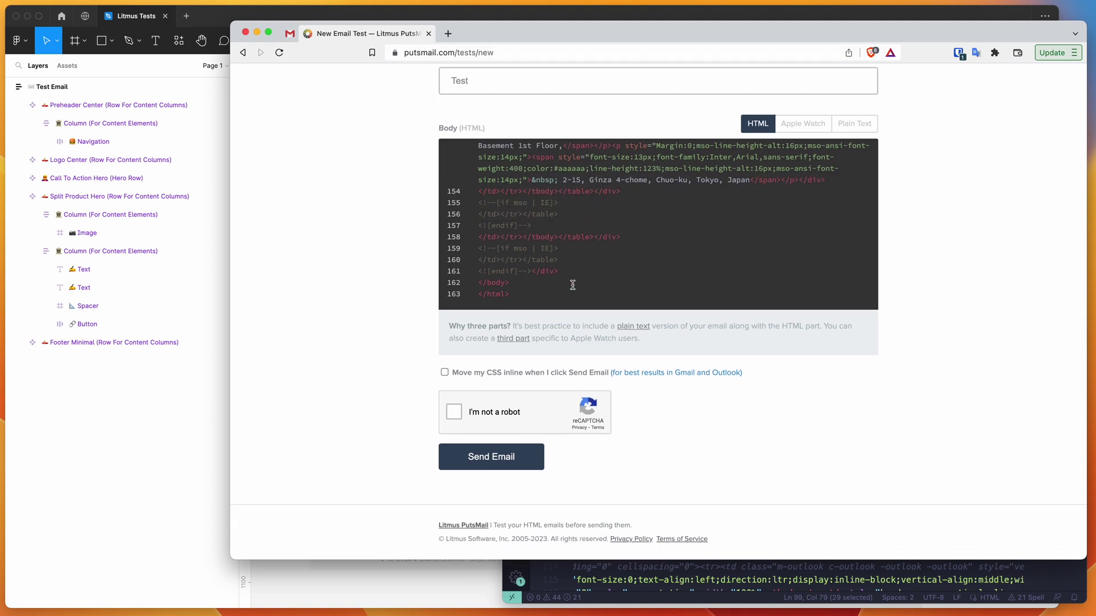
left_click(539, 295)
Step: Tick the reCAPTCHA check and send the email, confirming the 'Your test is on its way!' message
left_click(455, 415)
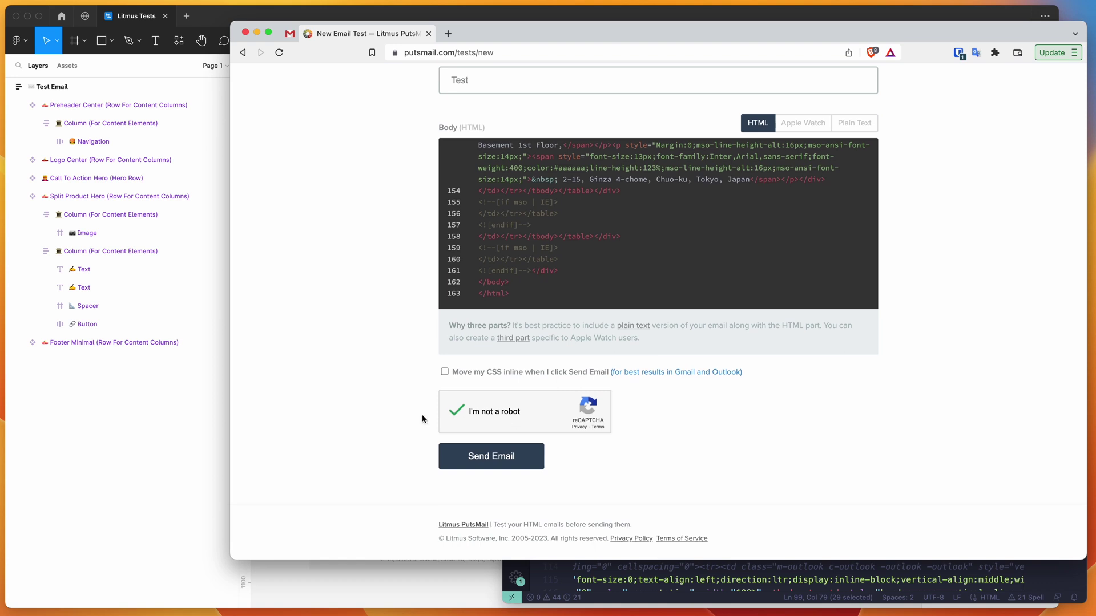
left_click(482, 466)
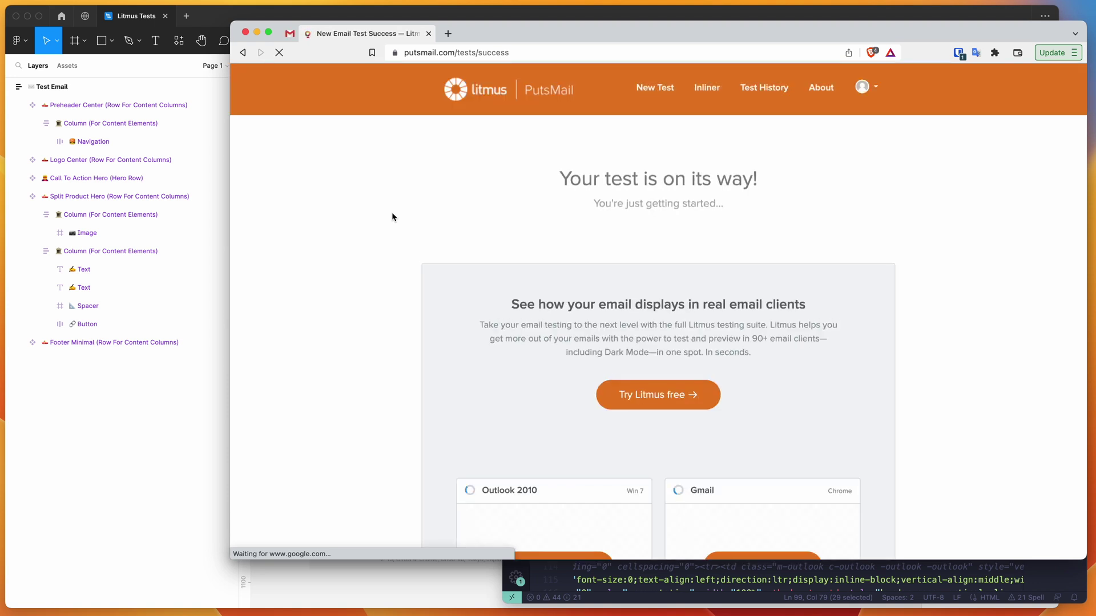
left_click_drag(573, 176, 774, 212)
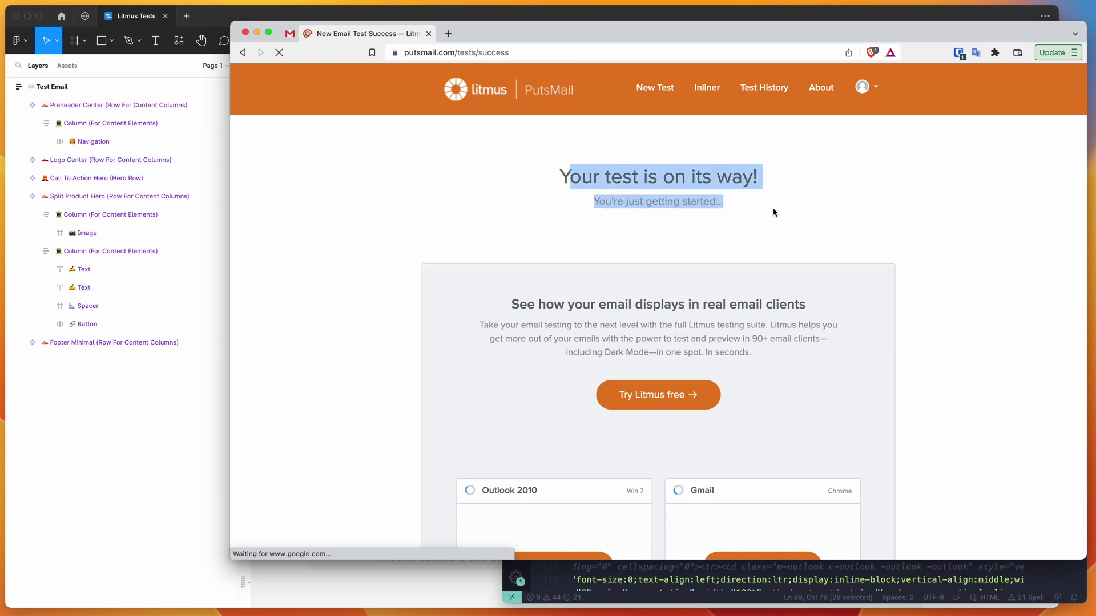
left_click(774, 212)
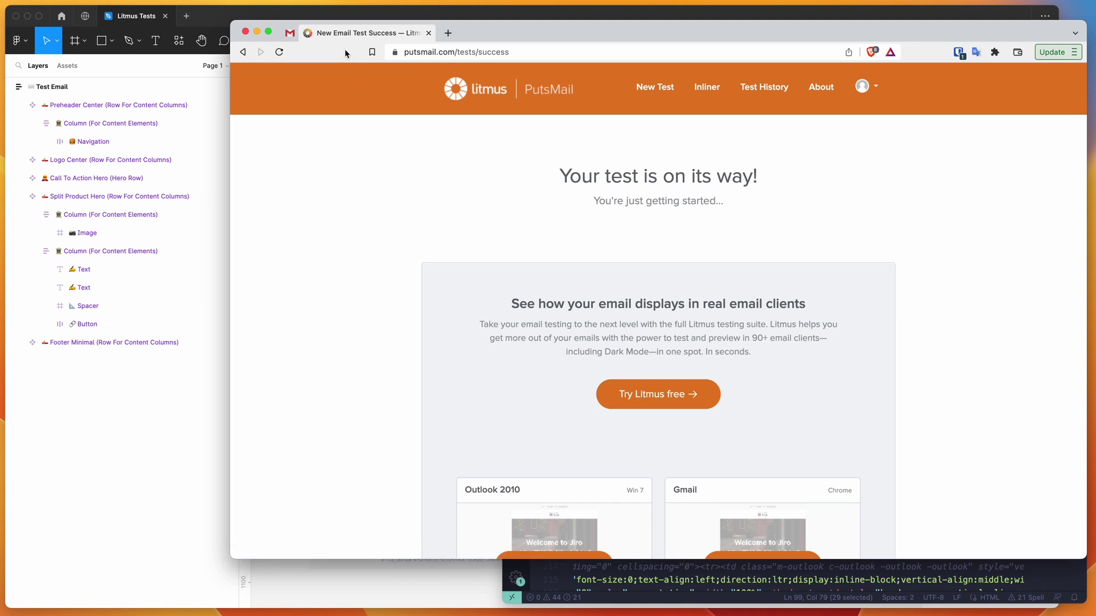
Step: Open the Test email in Gmail and select the preheader links to confirm they are text
key("super+1")
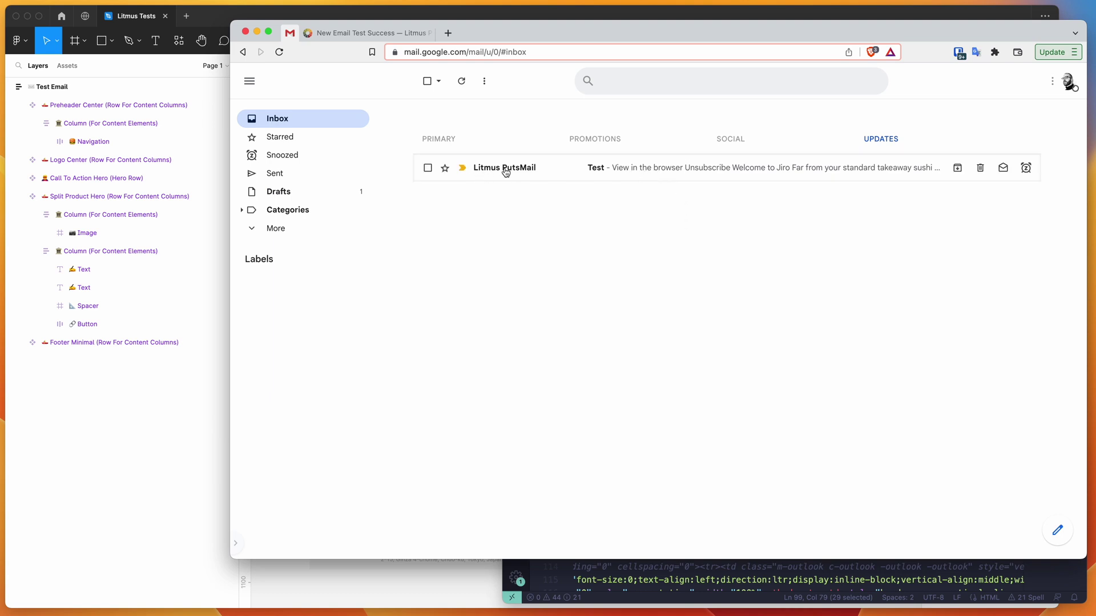
left_click(664, 169)
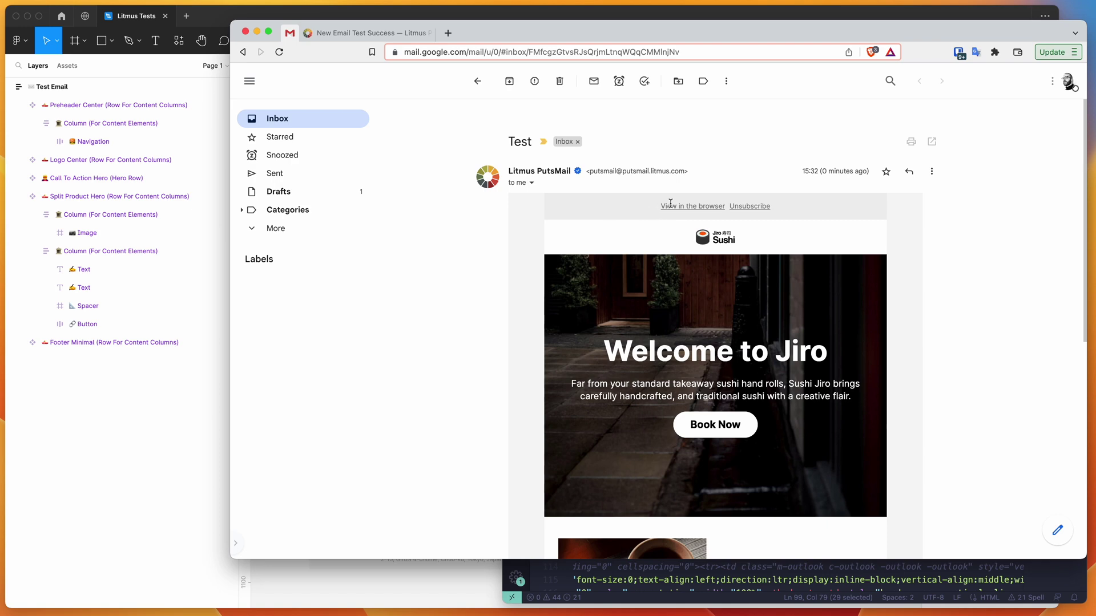
left_click_drag(670, 203, 787, 216)
left_click(642, 280)
Step: Scroll down the email, selecting 'The greatest sushi on Earth' heading, paragraphs and Order Now as text
scroll(529, 295, "down", 1)
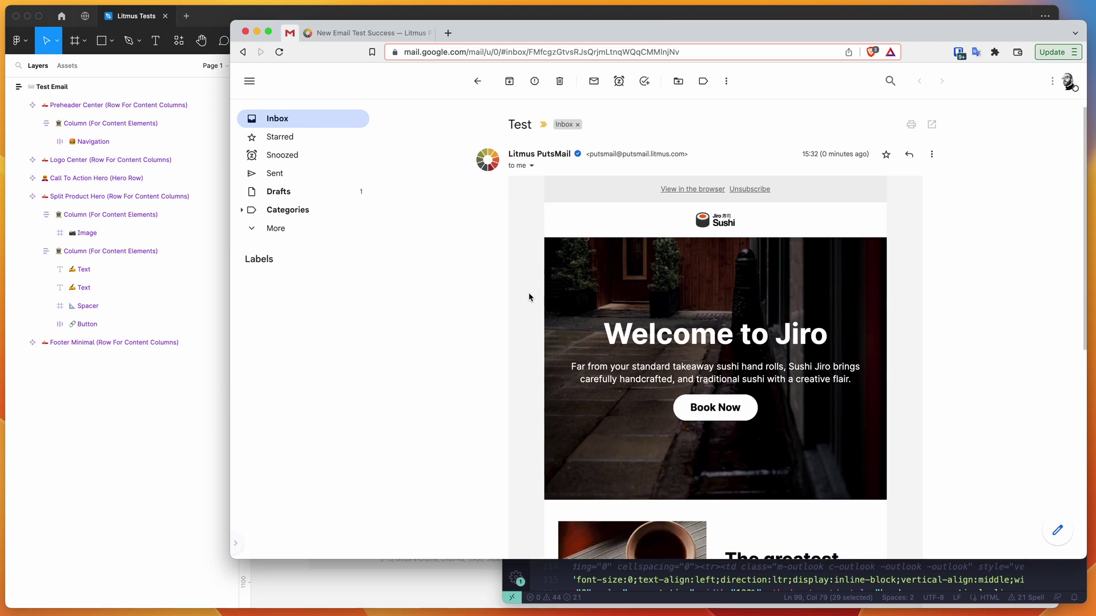
scroll(529, 297, "down", 5)
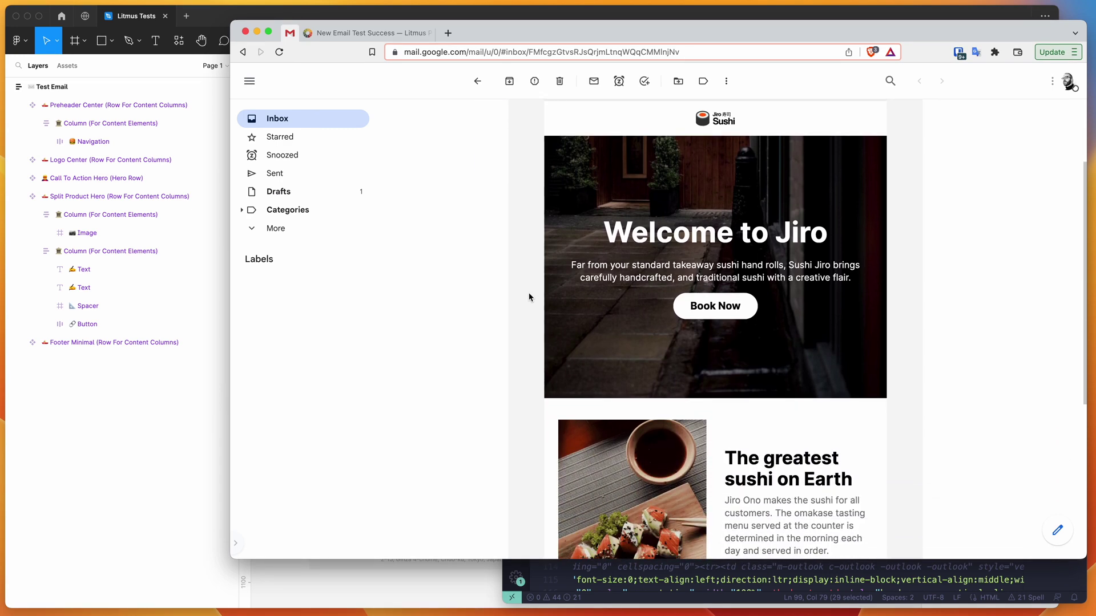
scroll(529, 296, "down", 3)
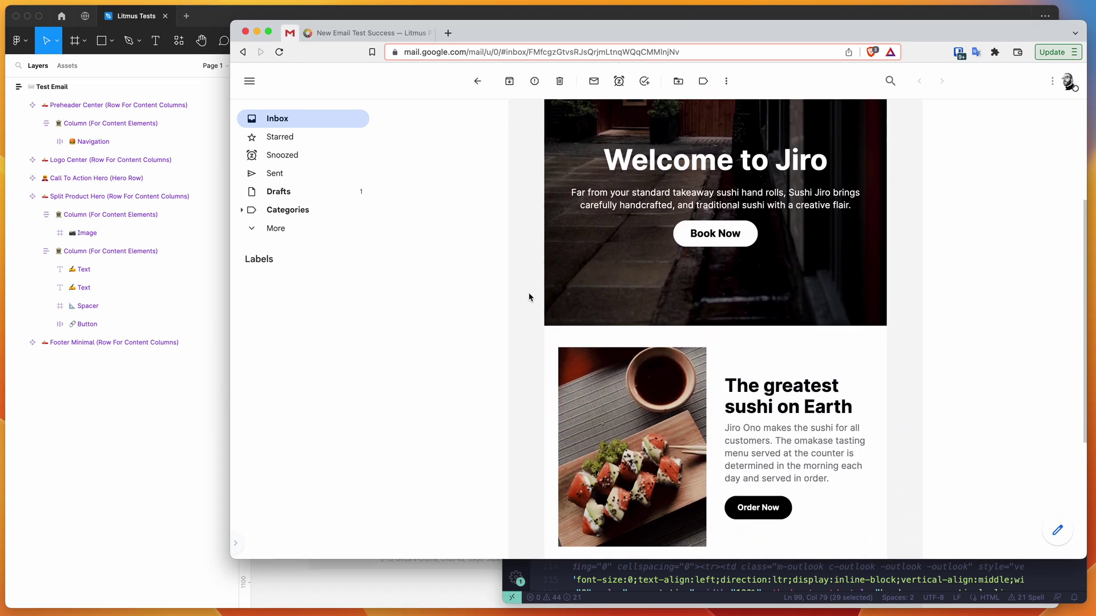
scroll(529, 297, "down", 2)
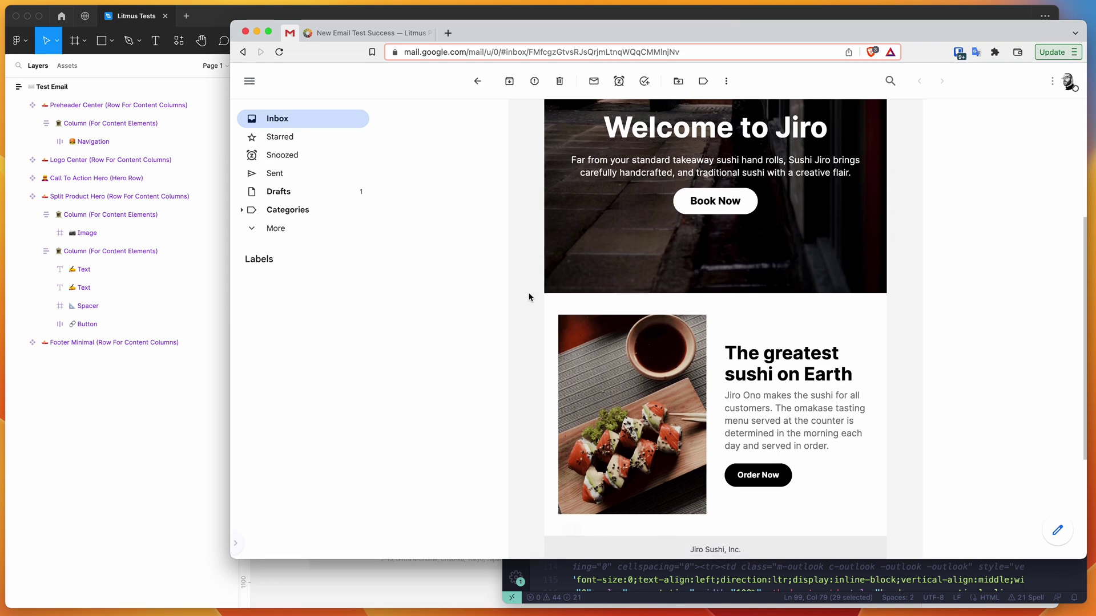
scroll(530, 297, "up", 3)
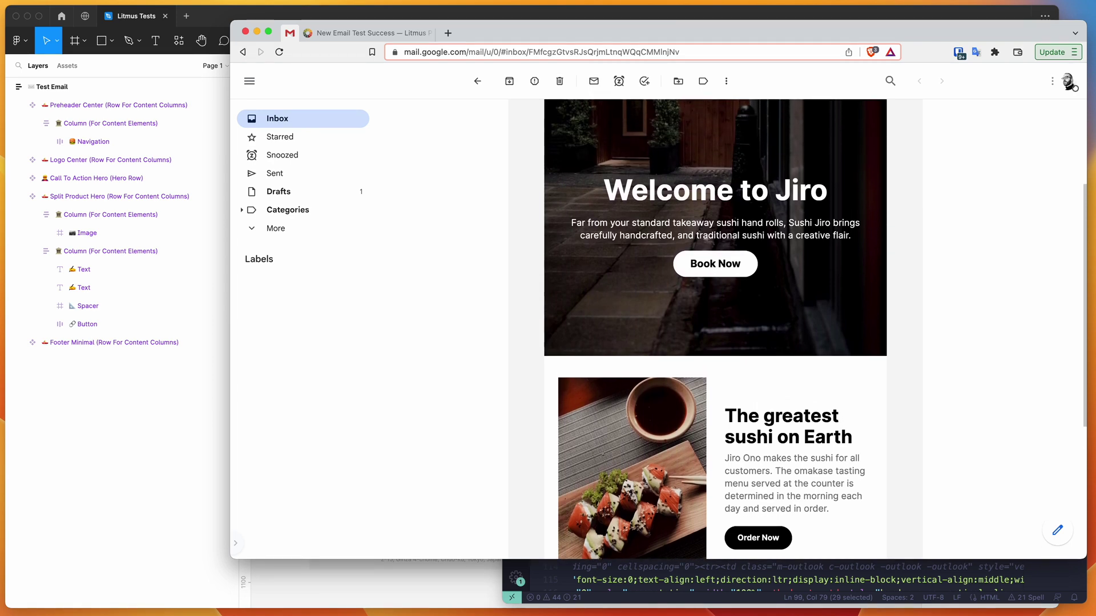
left_click_drag(604, 187, 757, 233)
left_click(756, 234)
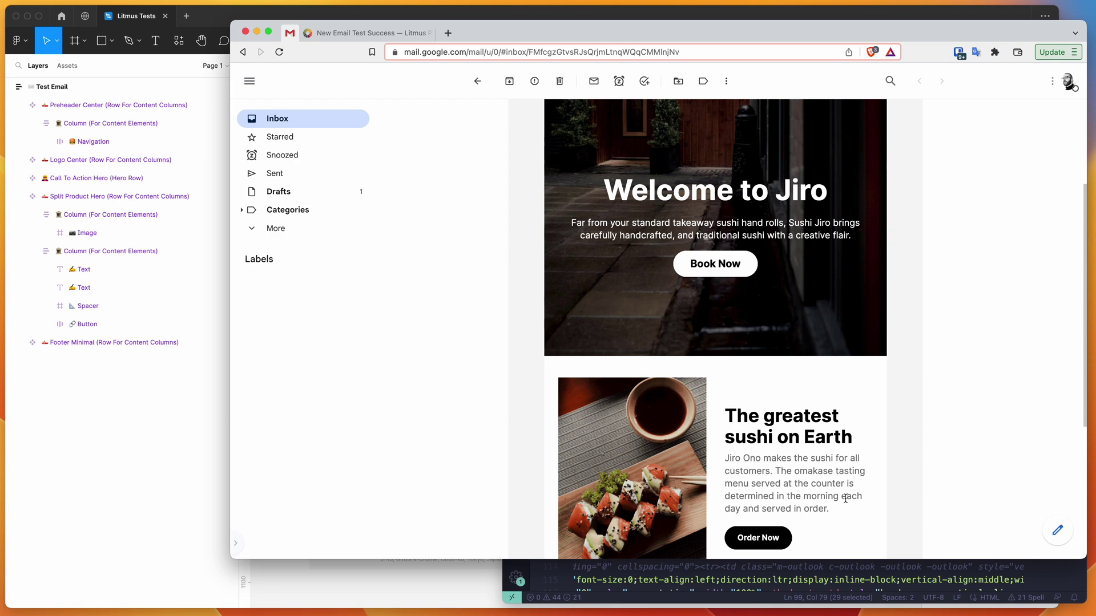
left_click_drag(836, 514, 726, 405)
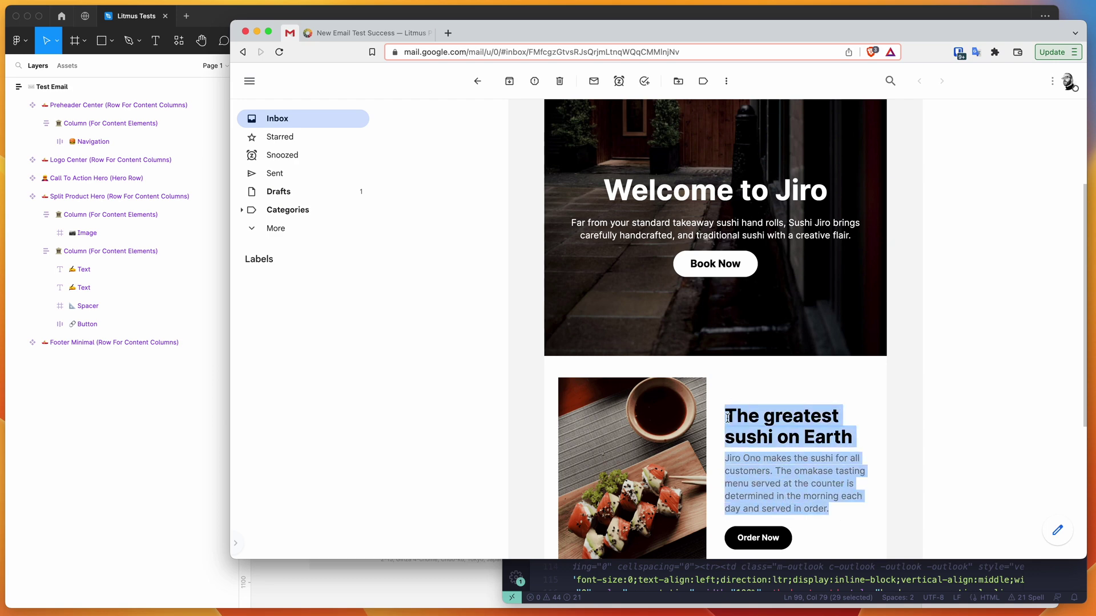
left_click(728, 418)
scroll(727, 411, "down", 2)
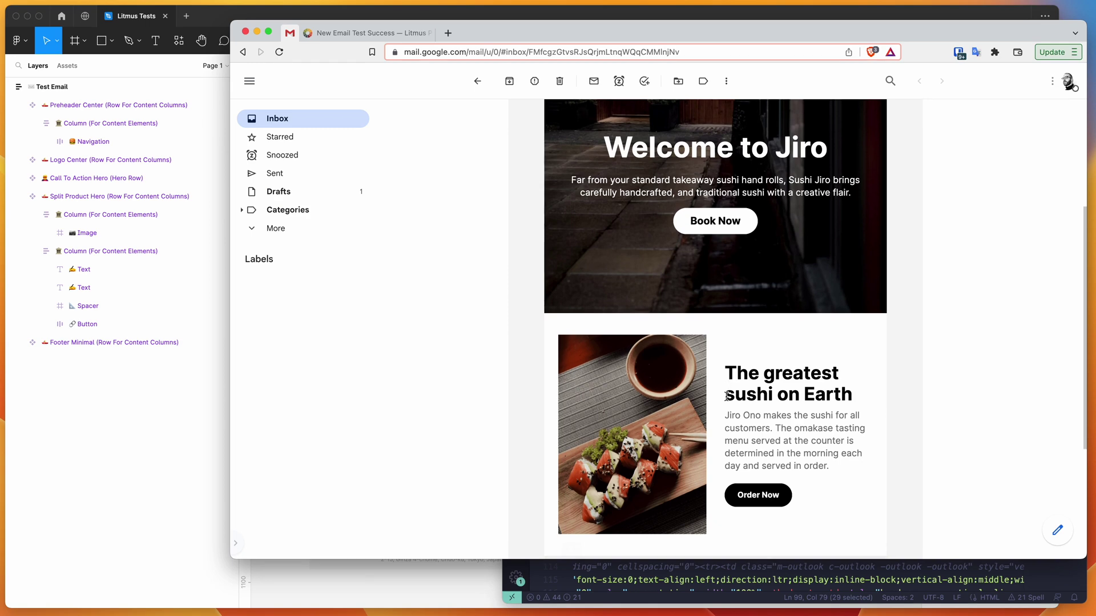
scroll(726, 396, "down", 1)
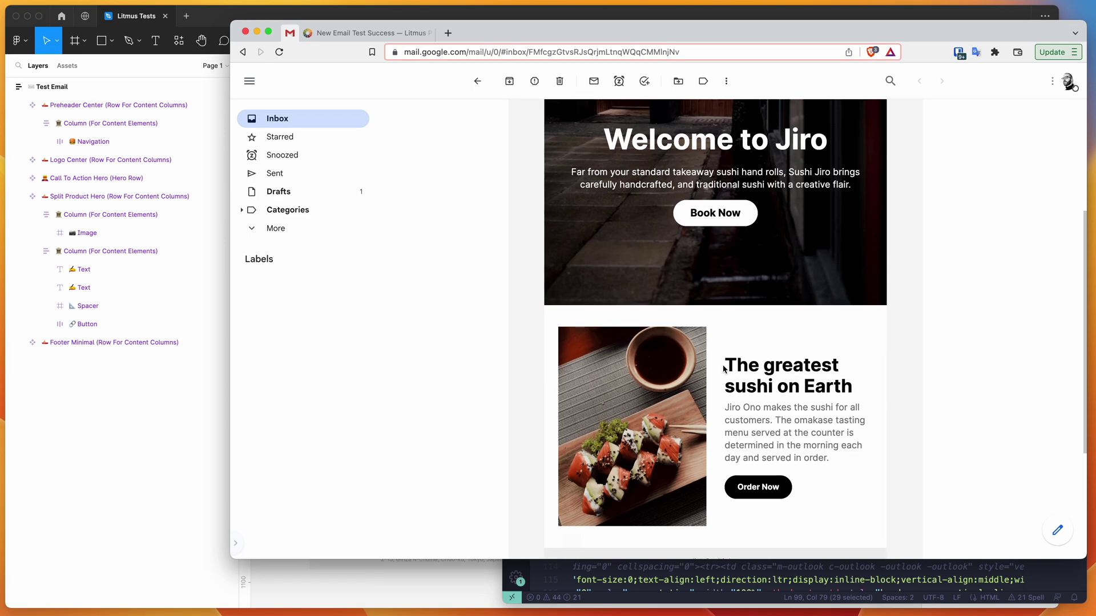
left_click_drag(825, 495, 754, 390)
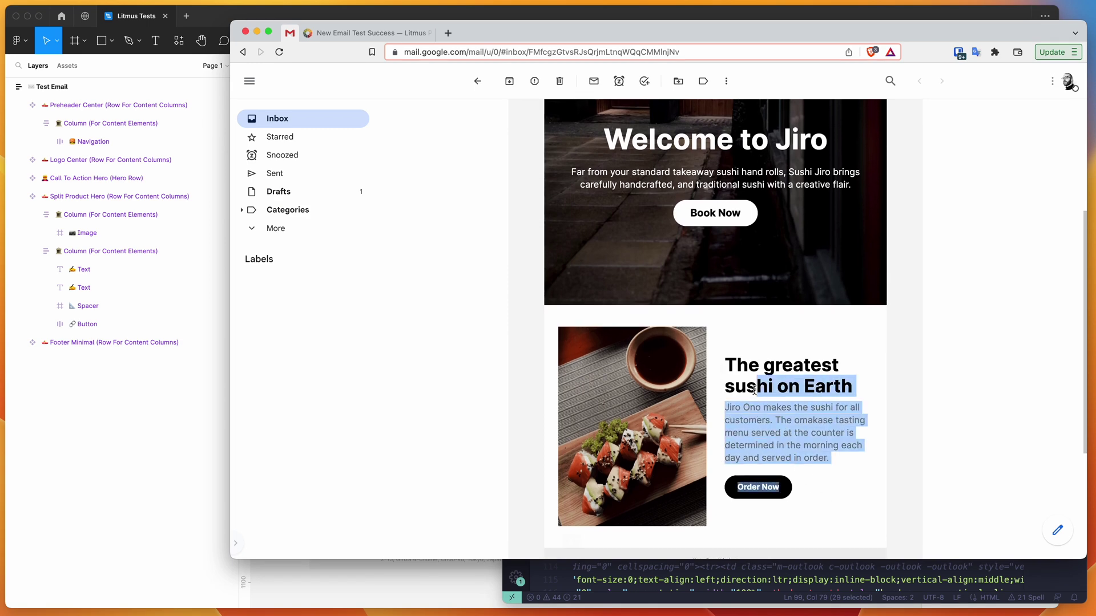
left_click(754, 389)
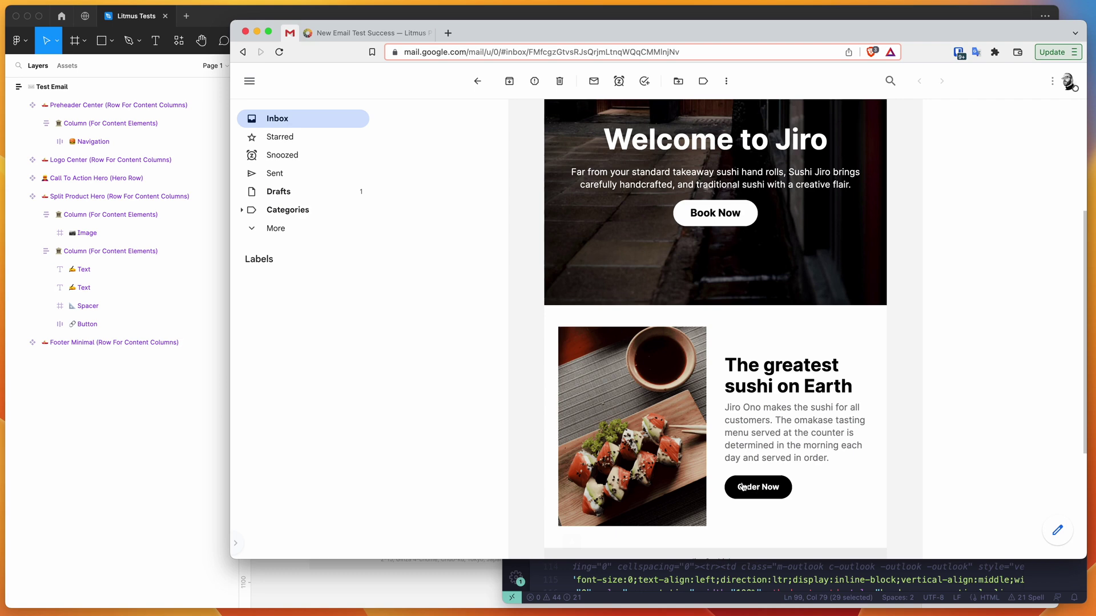
Step: Scroll back to the top, selecting the Welcome to Jiro heading and paragraph as live text
scroll(756, 440, "up", 2)
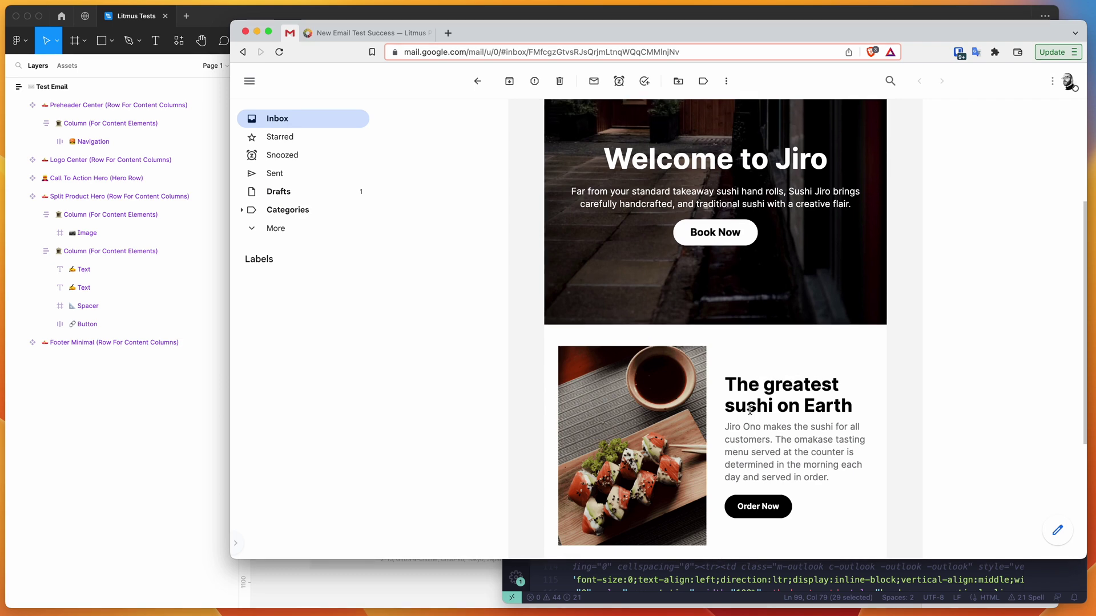
scroll(749, 409, "up", 4)
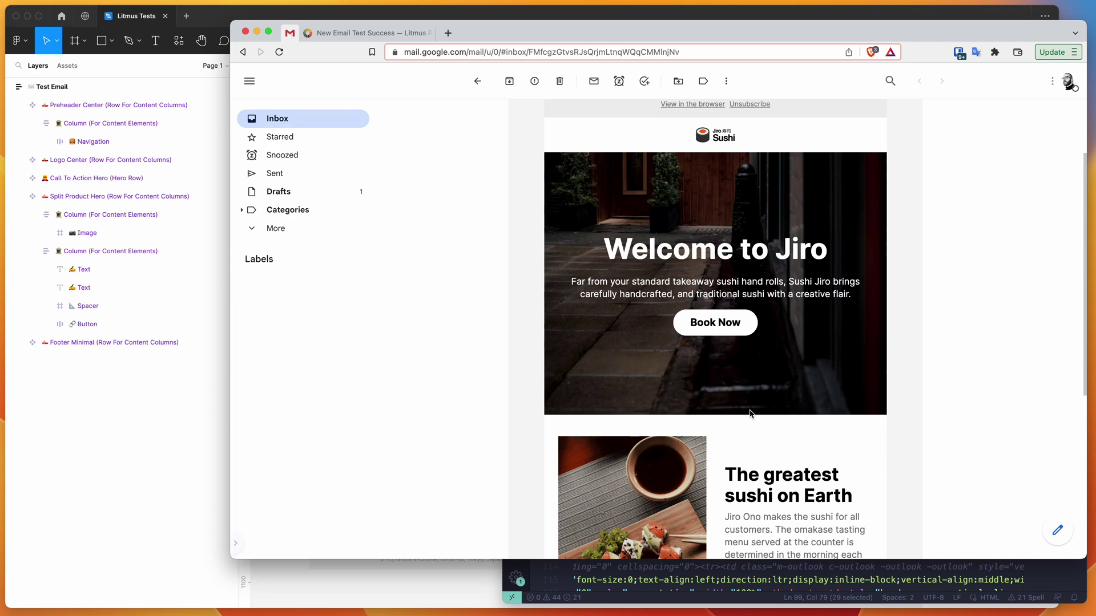
scroll(750, 413, "up", 1)
scroll(833, 352, "up", 2)
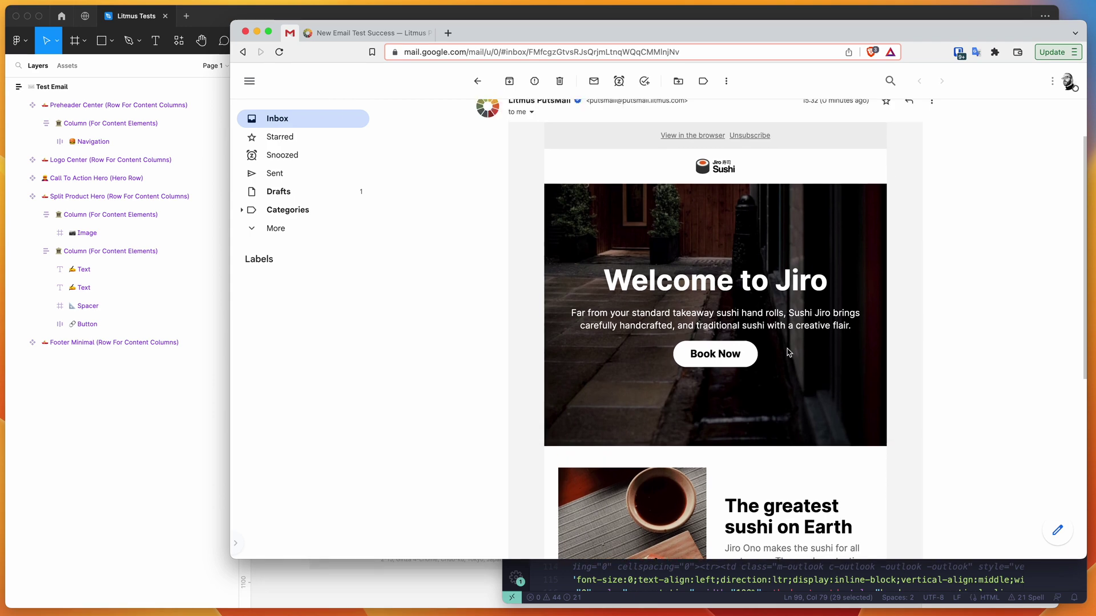
scroll(834, 351, "up", 1)
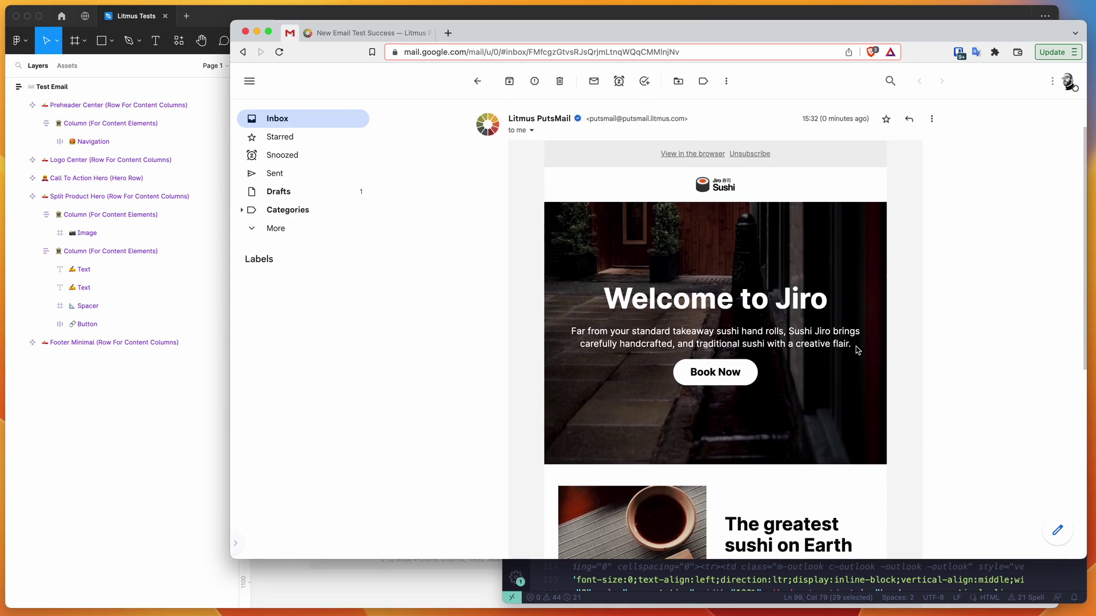
left_click_drag(856, 349, 603, 298)
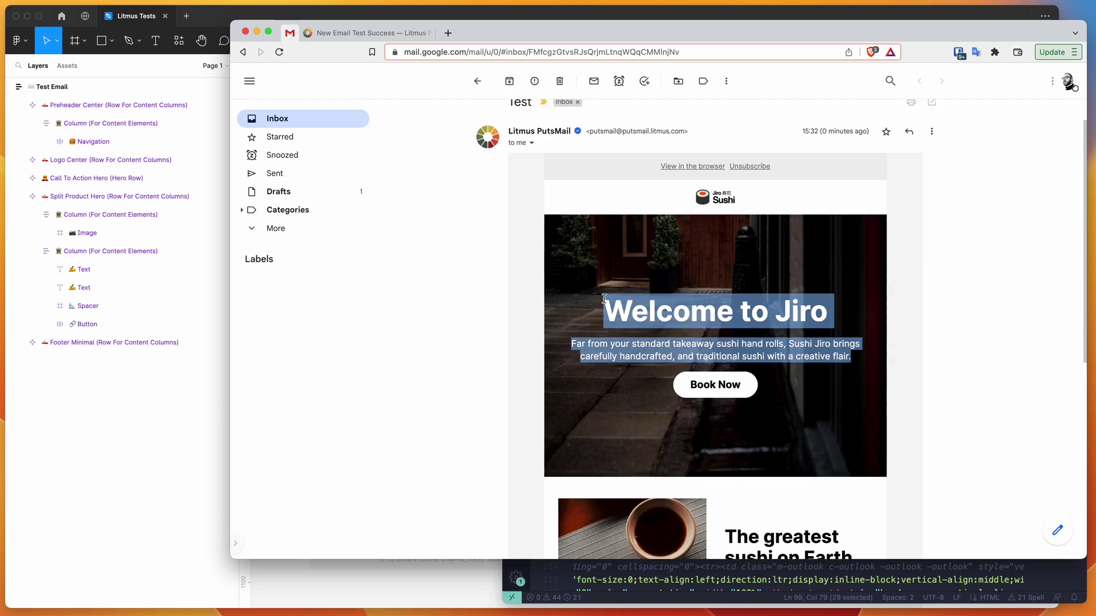
left_click(548, 297)
scroll(548, 297, "up", 2)
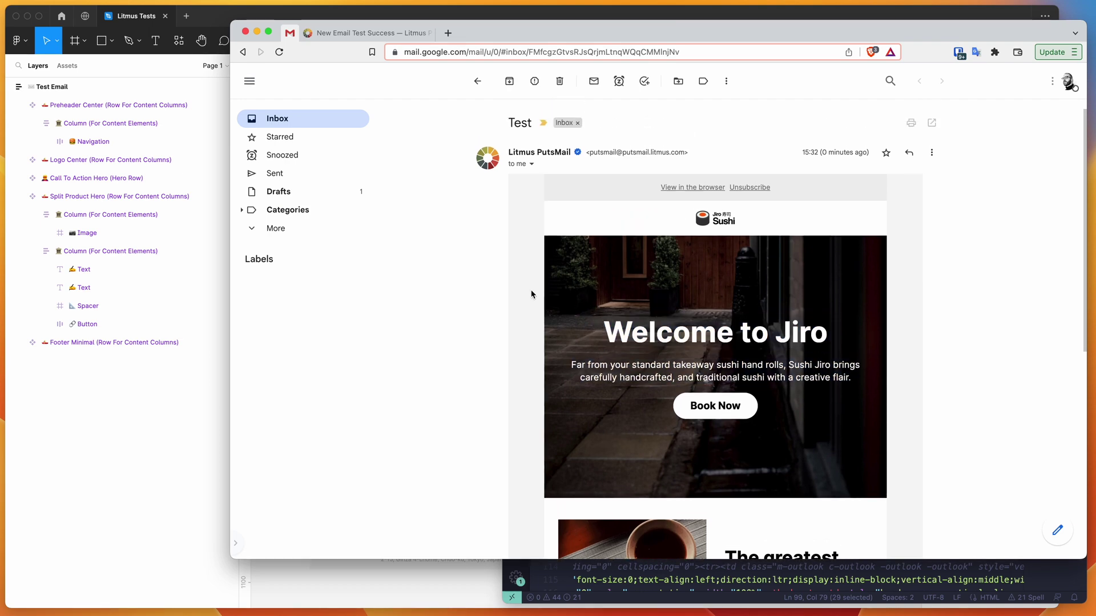
scroll(530, 295, "up", 1)
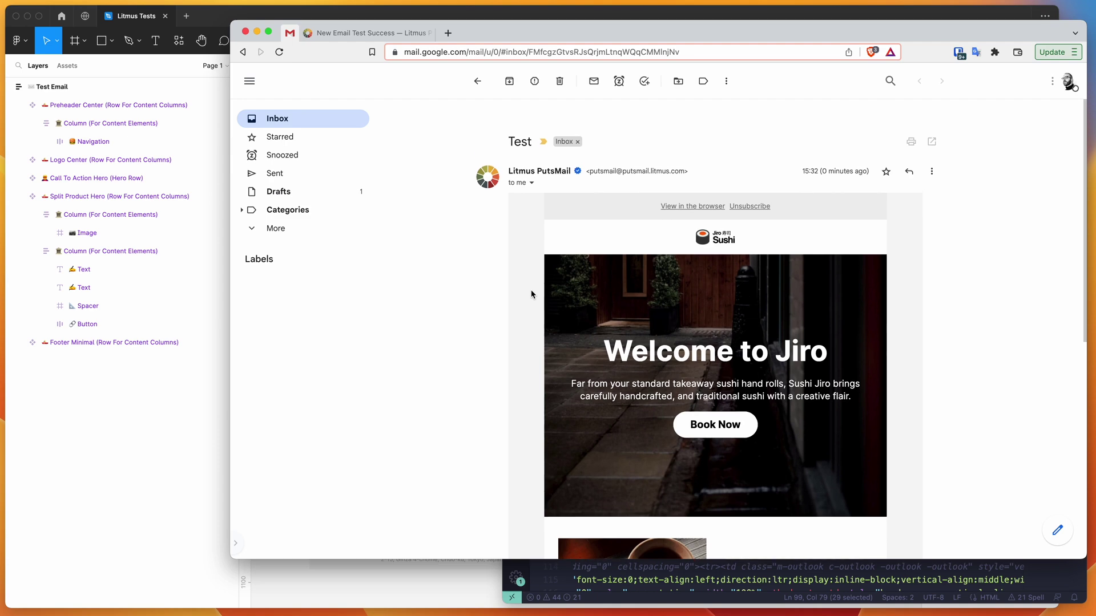
scroll(531, 295, "up", 1)
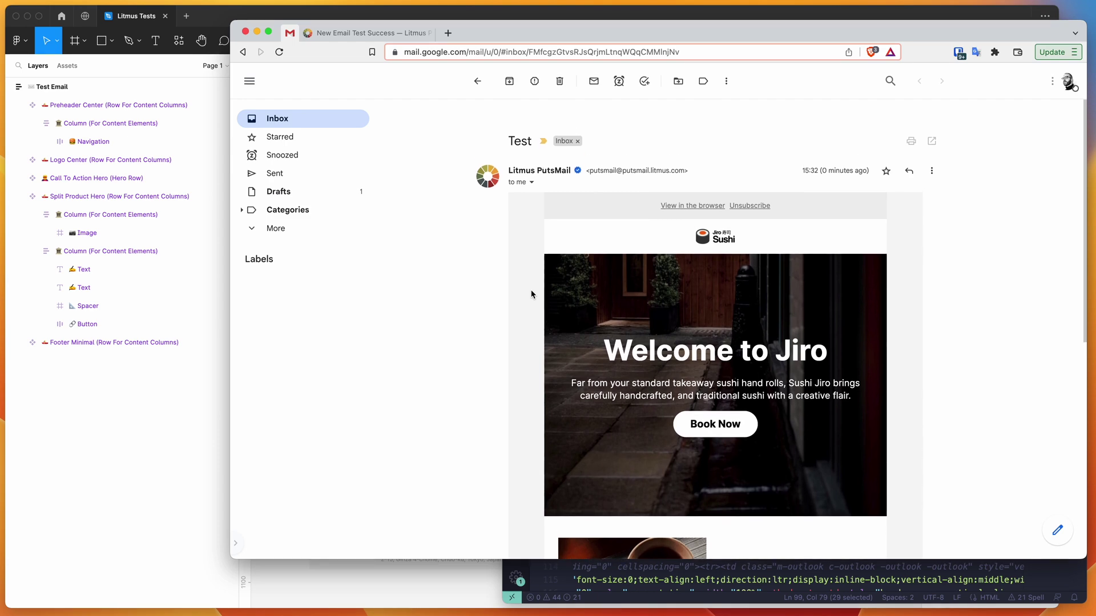
left_click(401, 32)
mouse_move(500, 172)
left_mouse_down()
mouse_move(752, 208)
mouse_move(531, 190)
mouse_move(511, 175)
left_mouse_up()
left_click(751, 207)
left_click(511, 175)
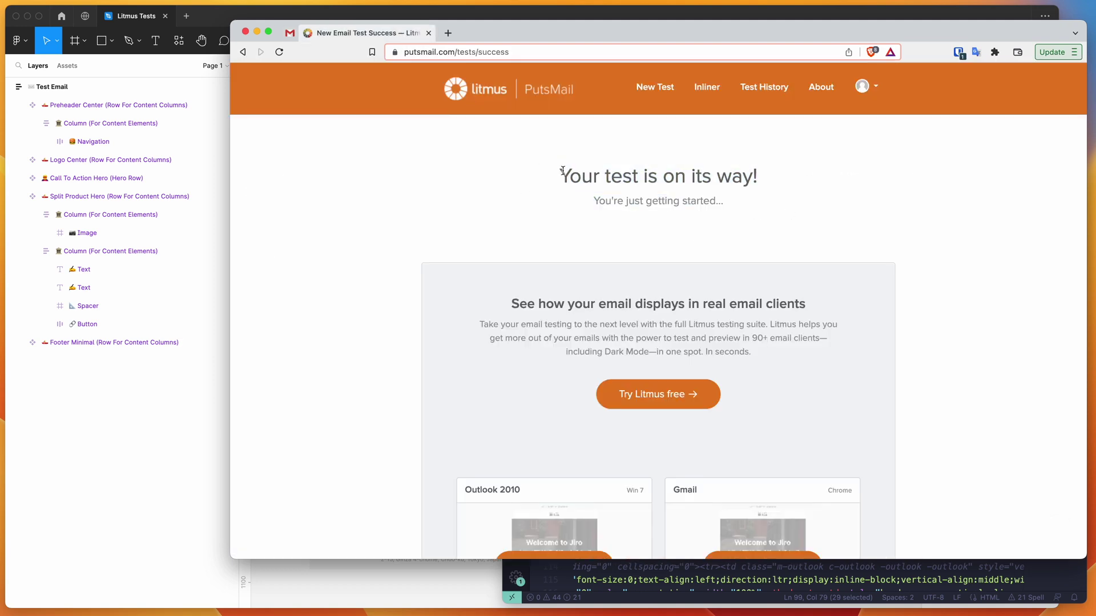
left_click(211, 393)
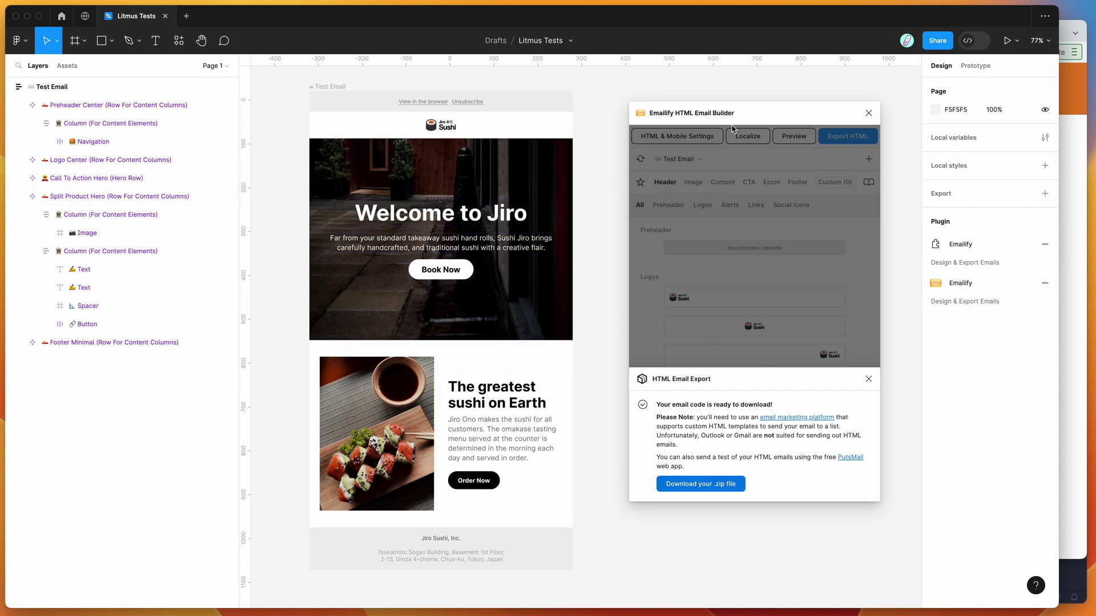
left_click(1076, 280)
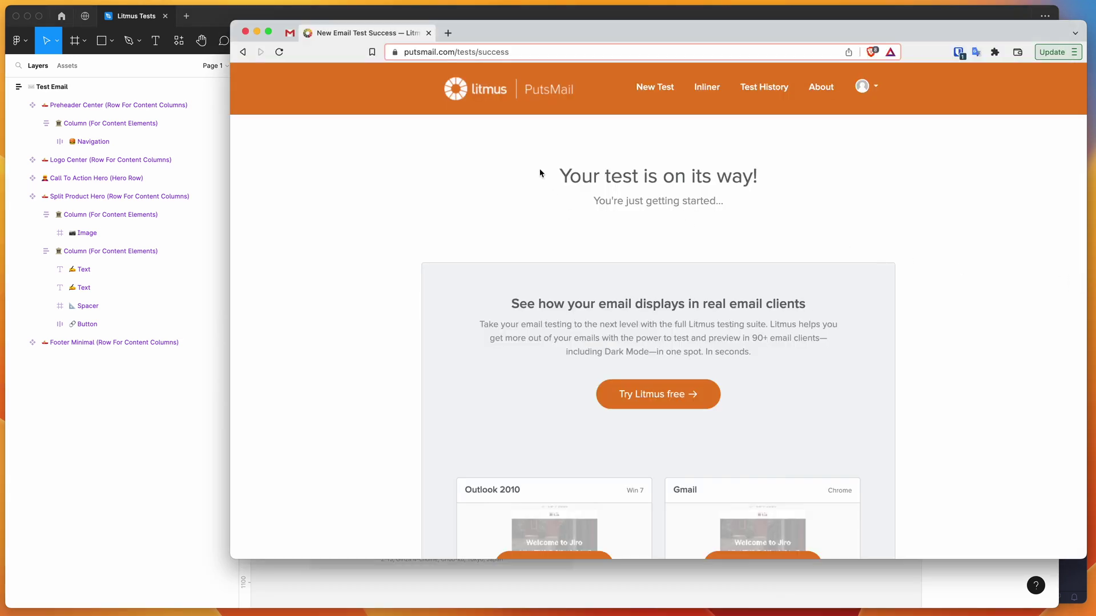
left_click_drag(540, 173, 742, 199)
left_click(741, 199)
left_click(454, 53)
left_click(413, 159)
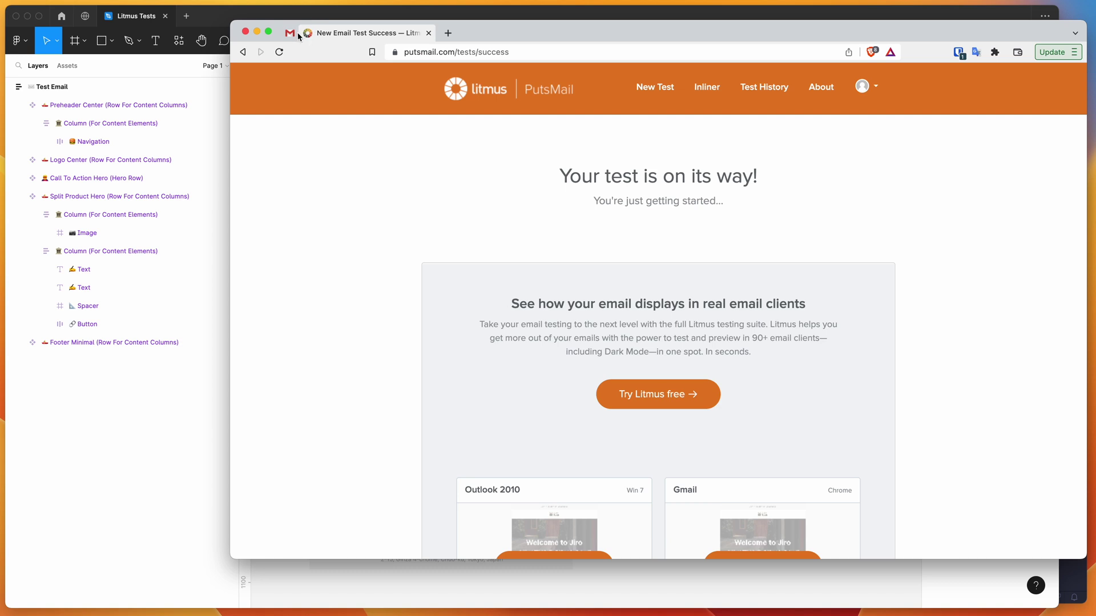
key("super+1")
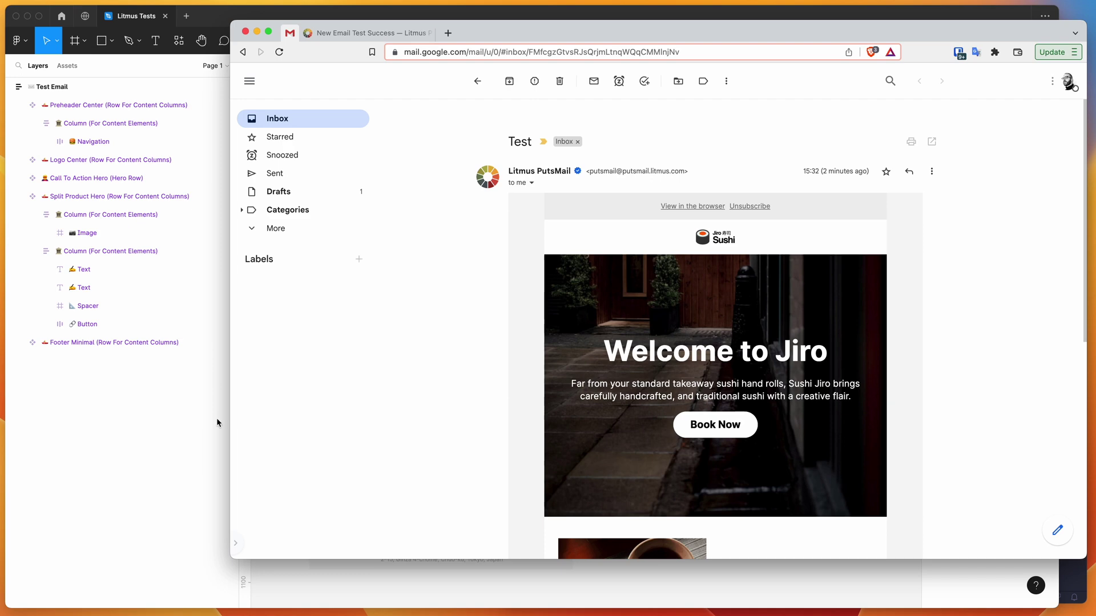
left_click(183, 426)
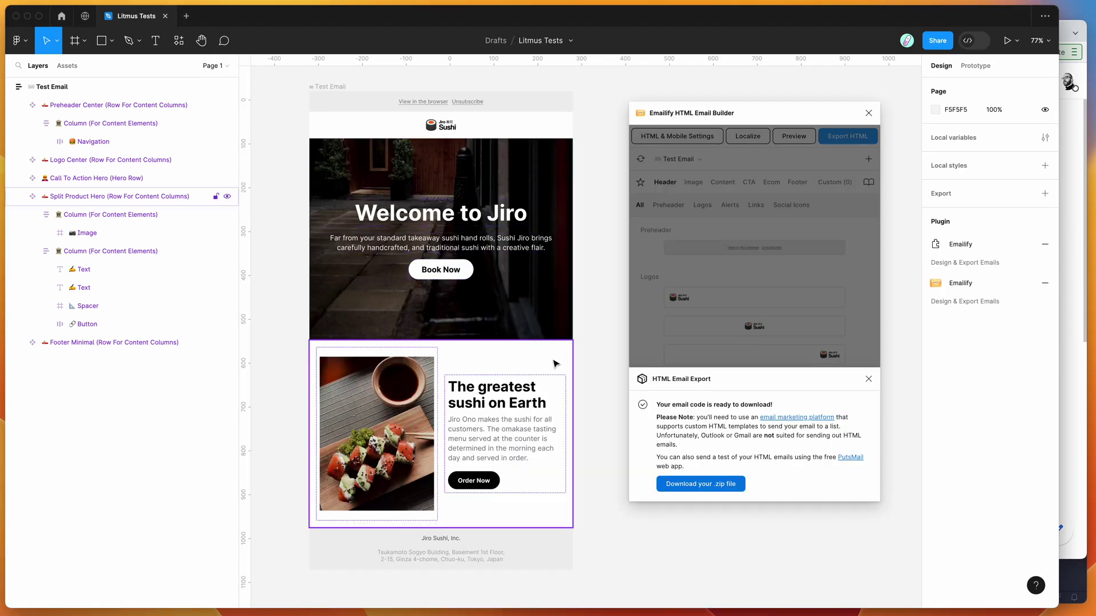
left_click(529, 364)
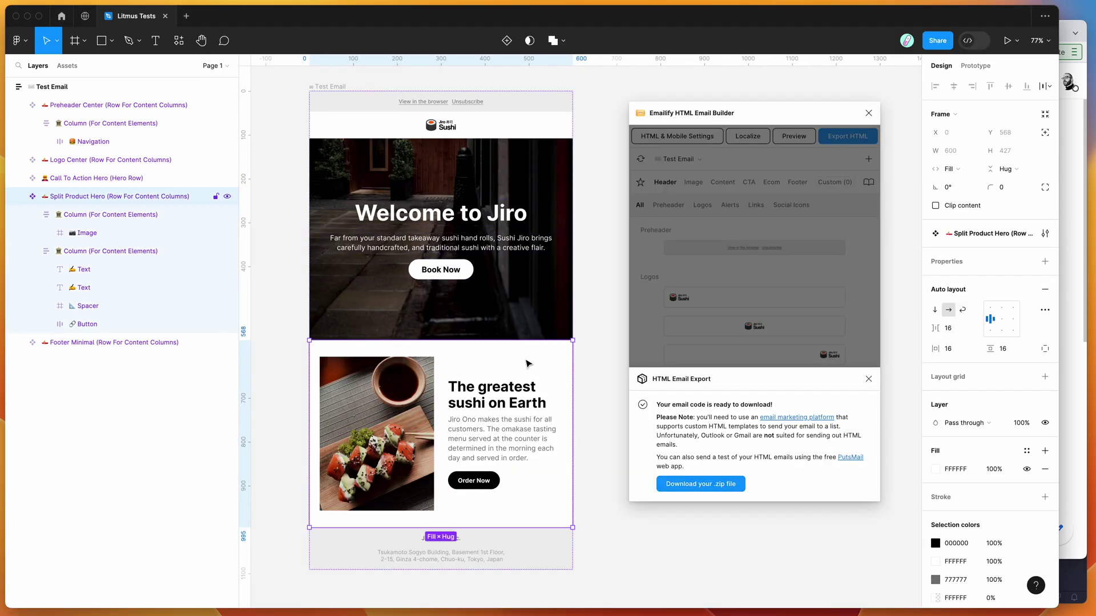
left_click(1077, 357)
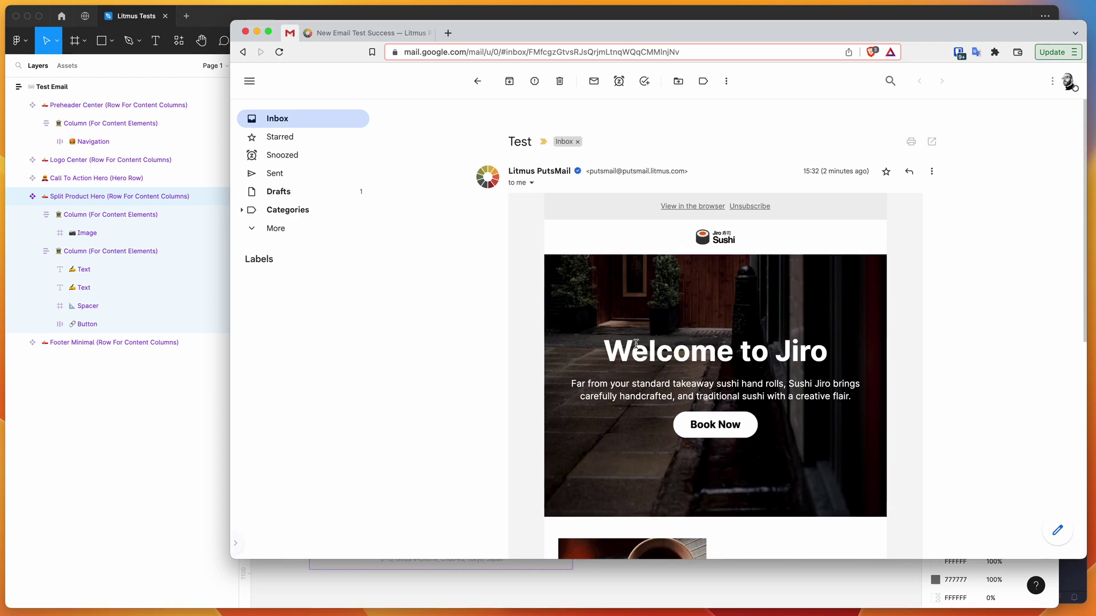
left_click_drag(598, 349, 861, 398)
left_click(862, 398)
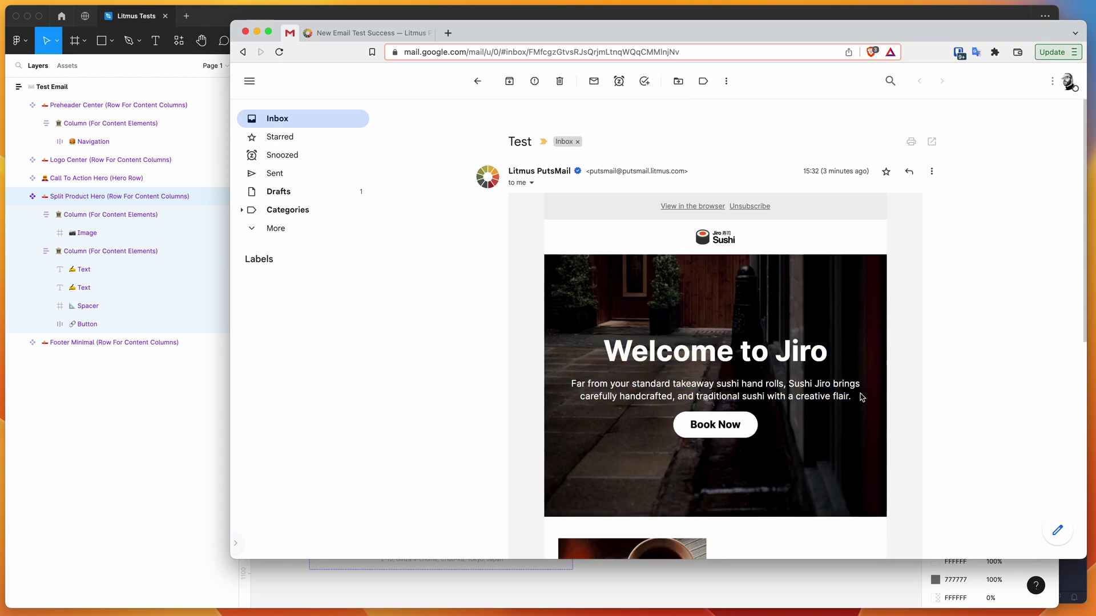